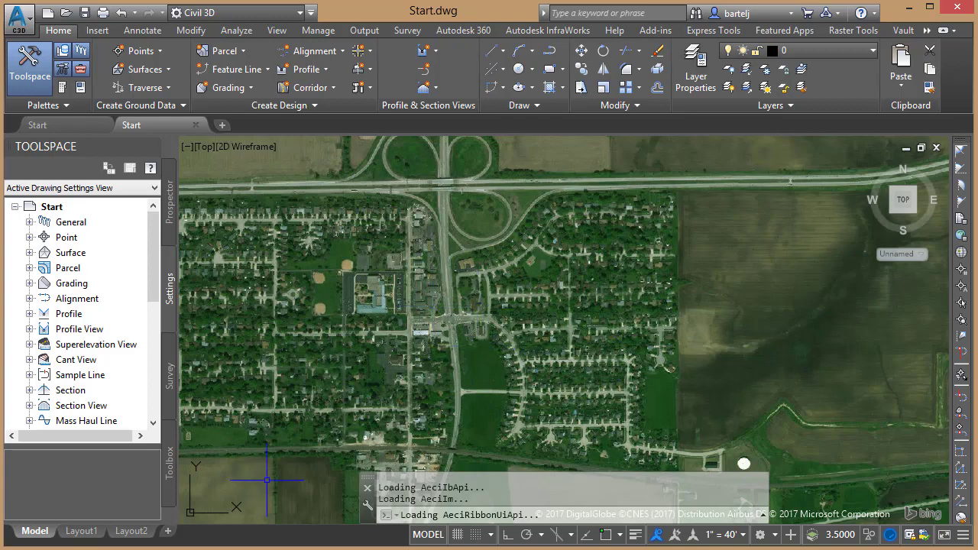
Step: Bring Parcel_SG.shp from the Desktop › Tuesday › GIS folder into the Civil 3D drawing
key("alt+Tab")
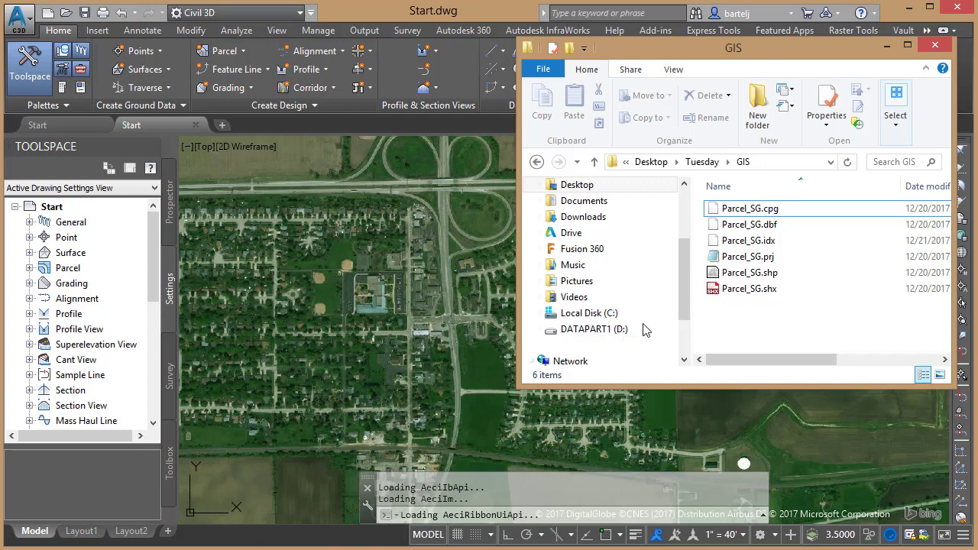
left_click(730, 277)
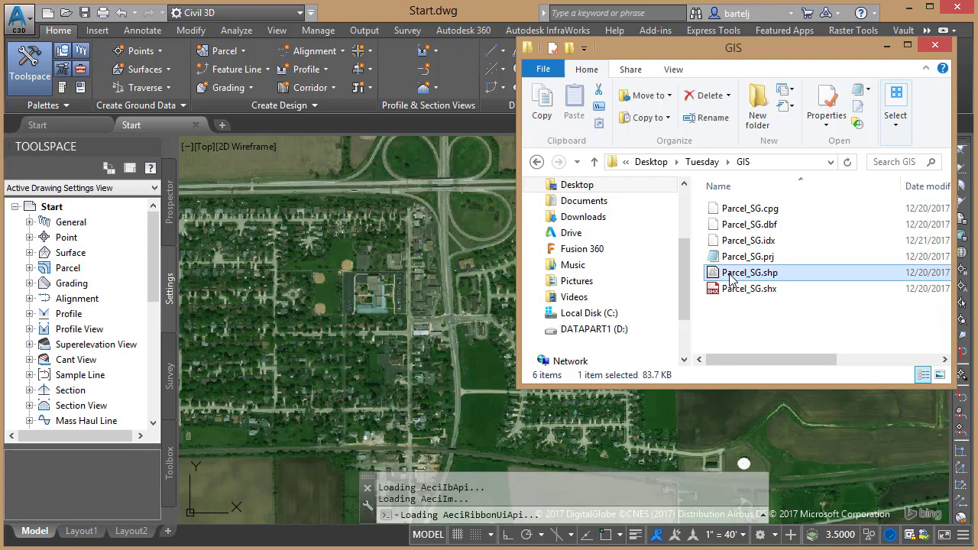
left_click_drag(730, 279, 447, 307)
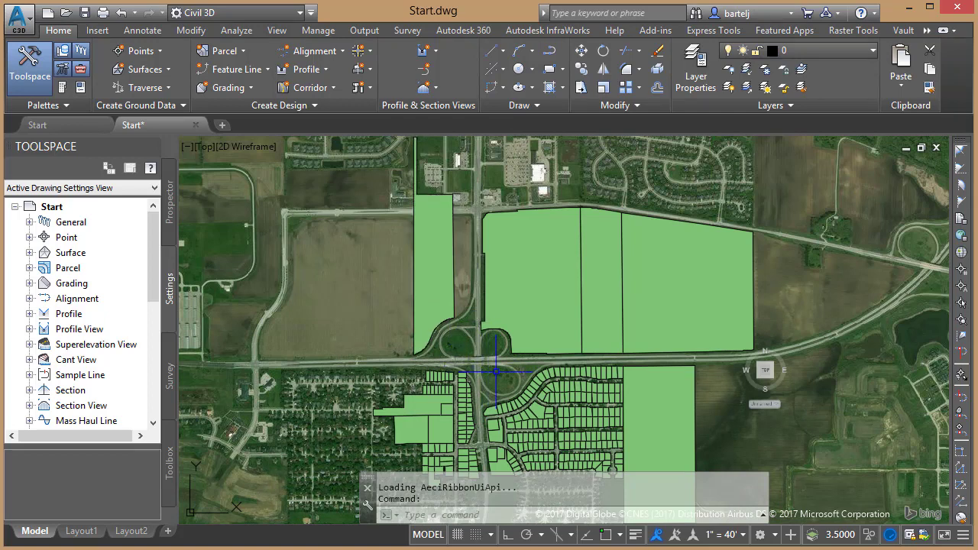
Step: Zoom to the parcel subdivision and turn the Map Task Pane on, listing the Parcel_SG layer
middle_click_drag(500, 380, 491, 270)
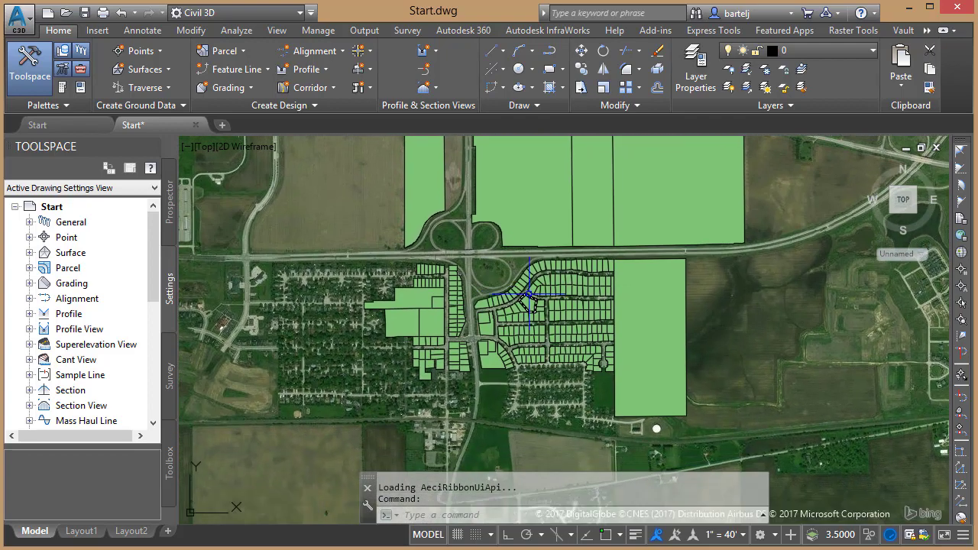
scroll(528, 295, "up", 6)
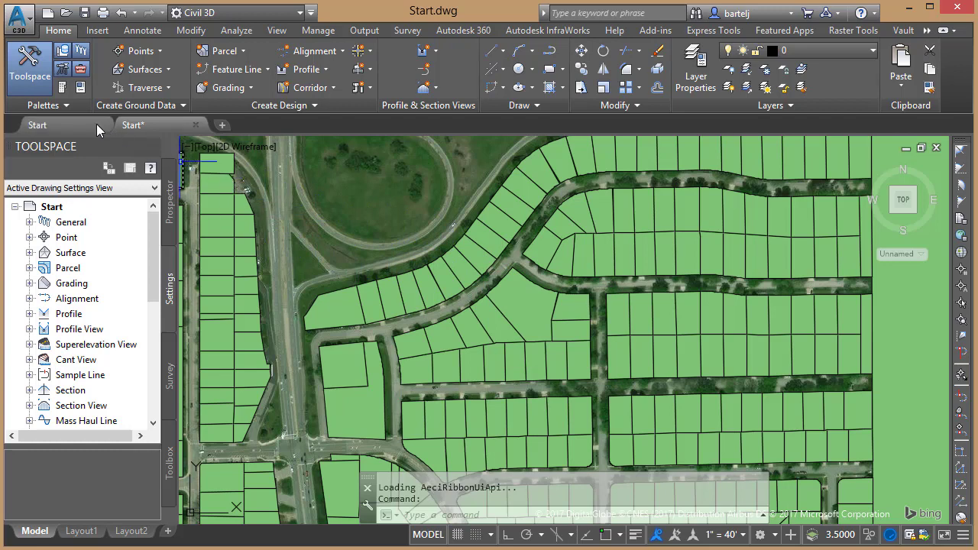
left_click(67, 106)
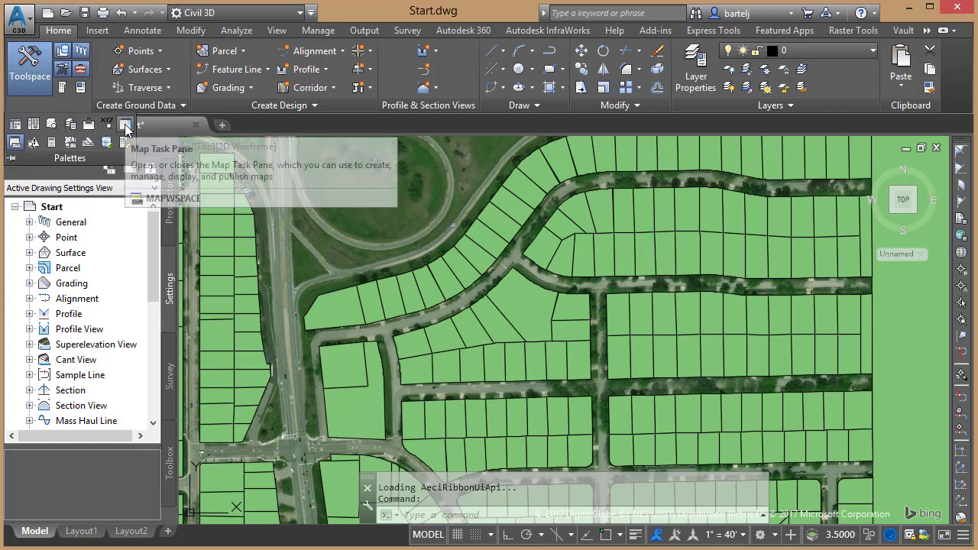
left_click(126, 127)
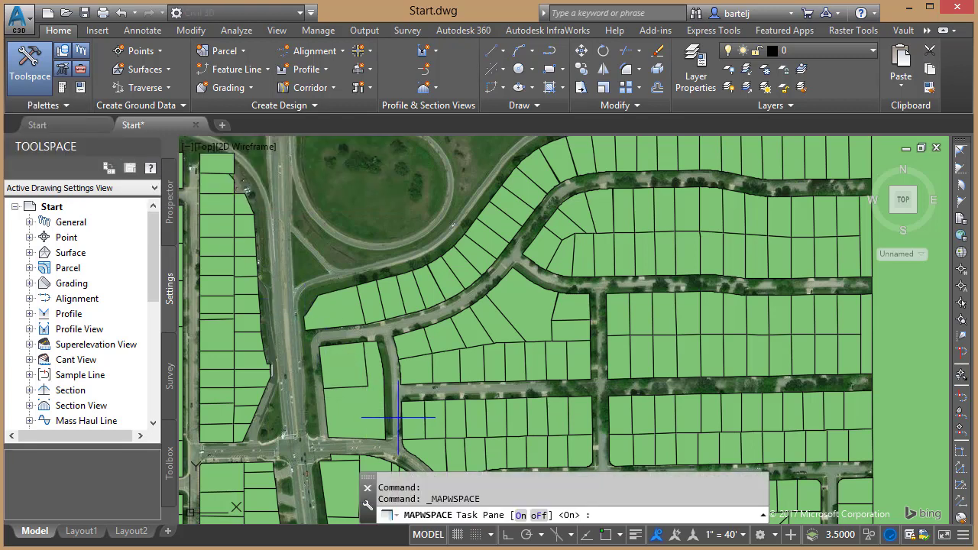
left_click(522, 517)
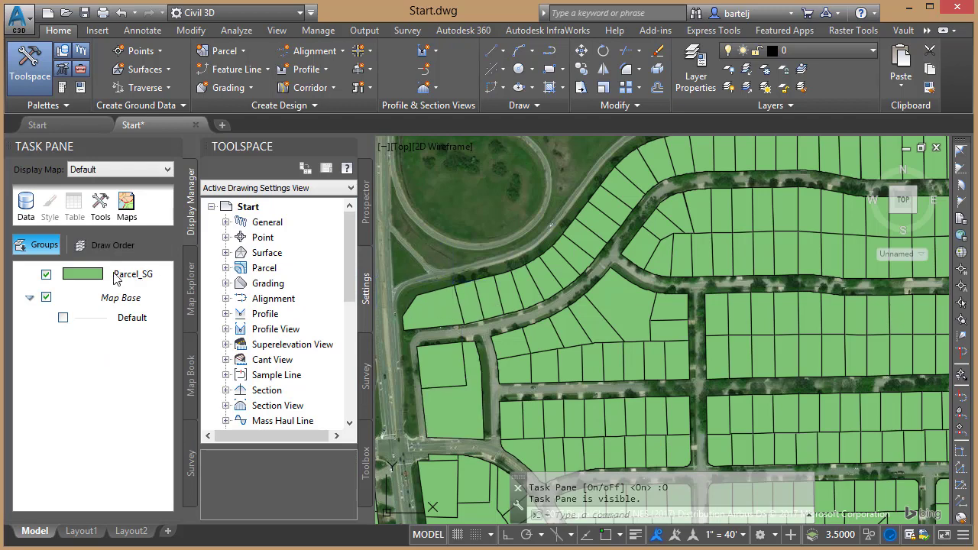
mouse_move(139, 280)
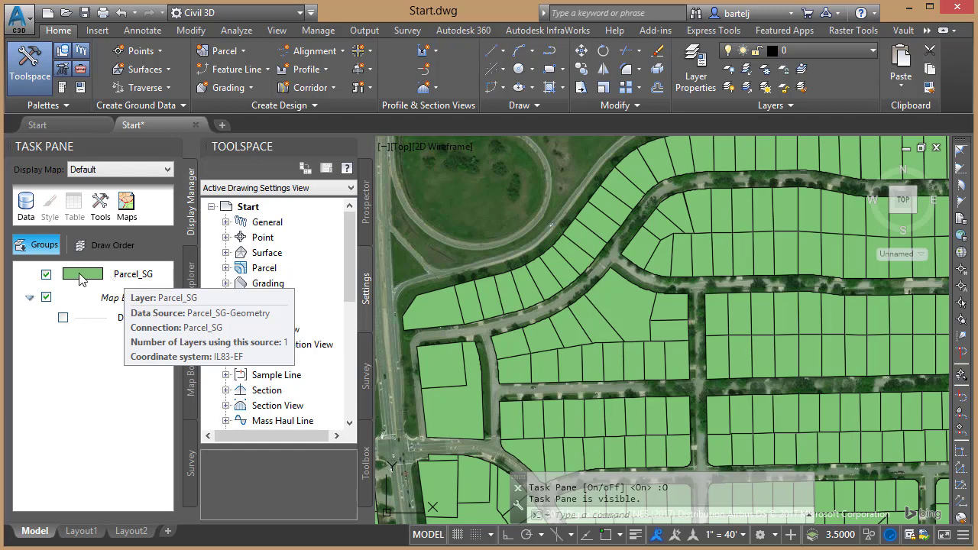
Step: Set the Parcel_SG polygon border to blue with the HIDDENX2 dashed line pattern
double_click(83, 279)
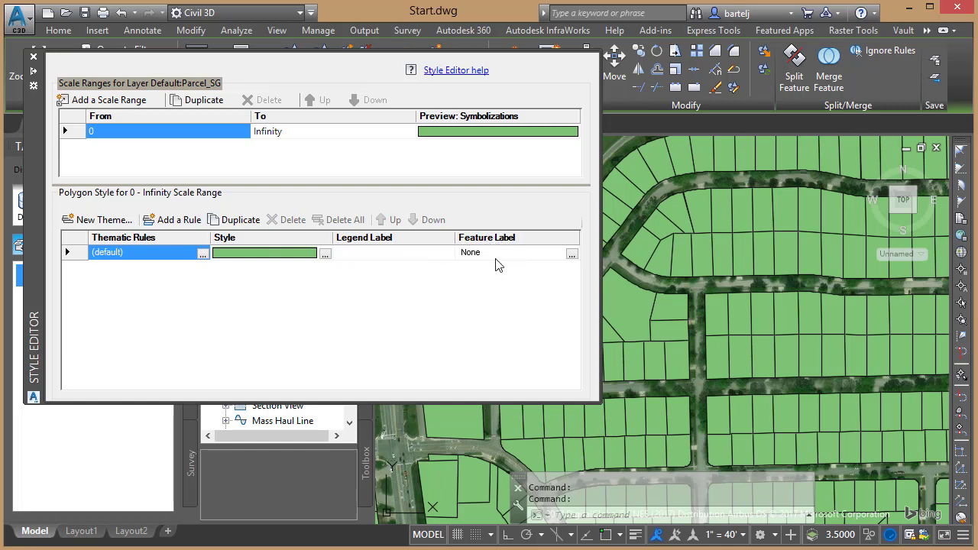
left_click(264, 256)
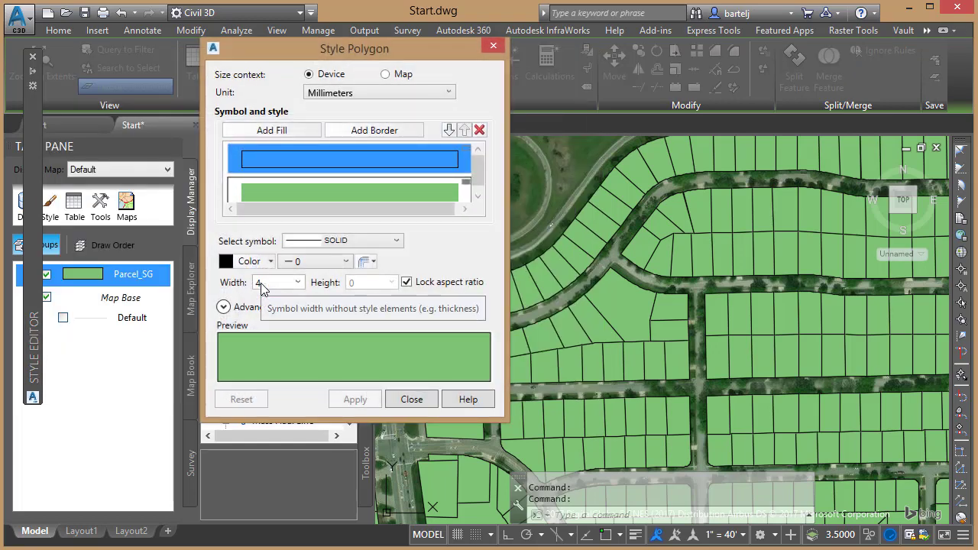
left_click(386, 164)
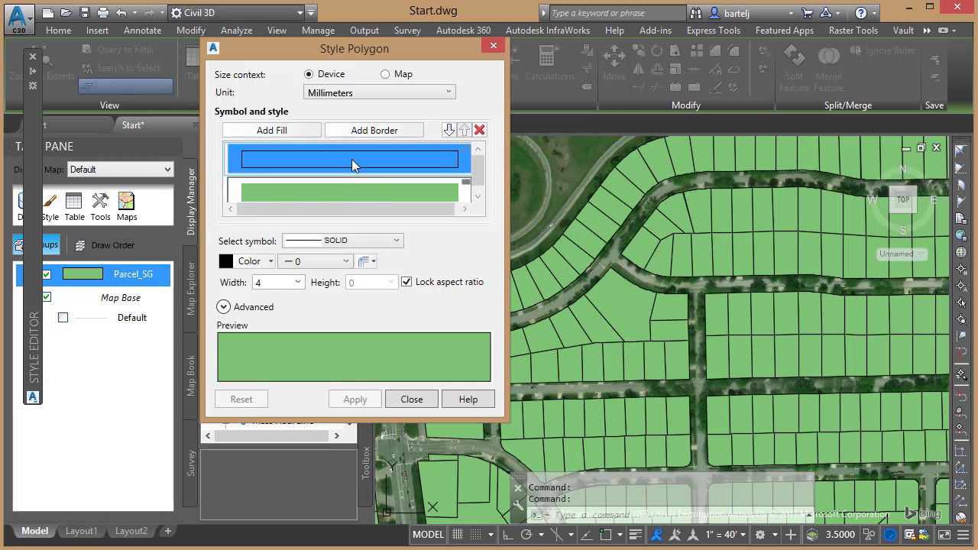
left_click(272, 261)
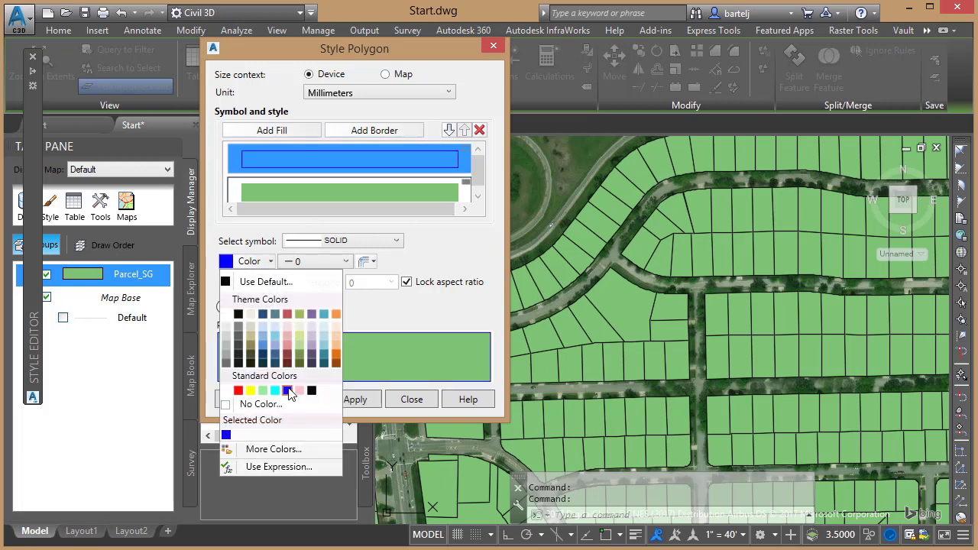
left_click(287, 391)
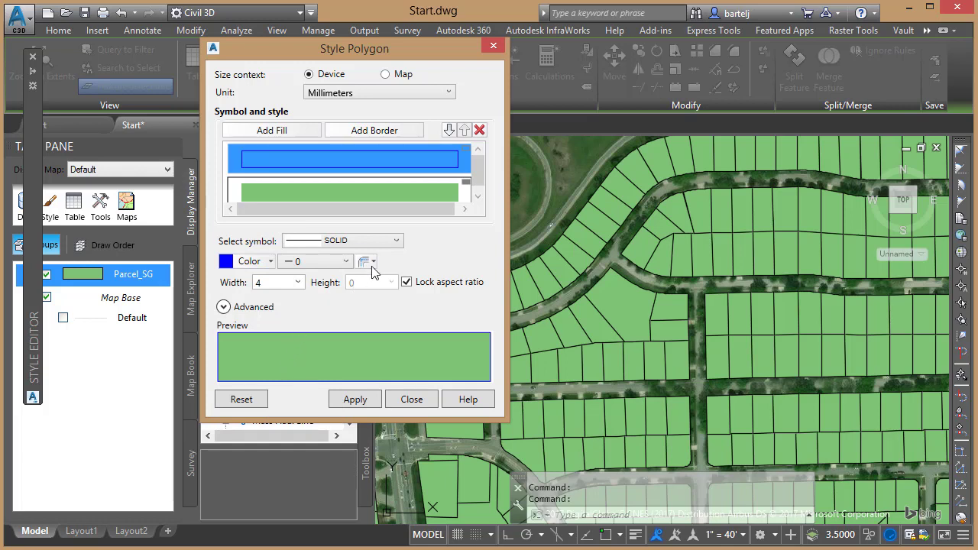
left_click(398, 241)
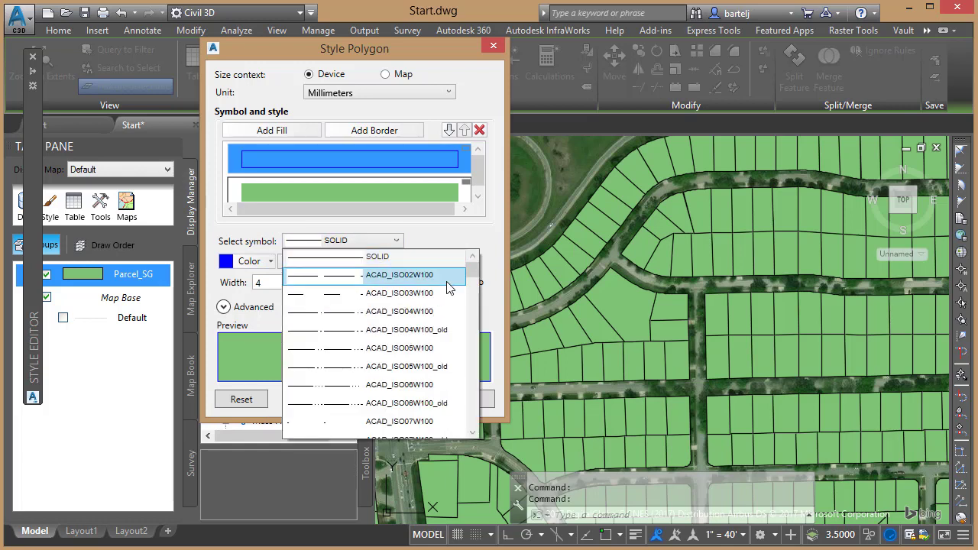
left_click_drag(474, 279, 480, 359)
left_click(299, 372)
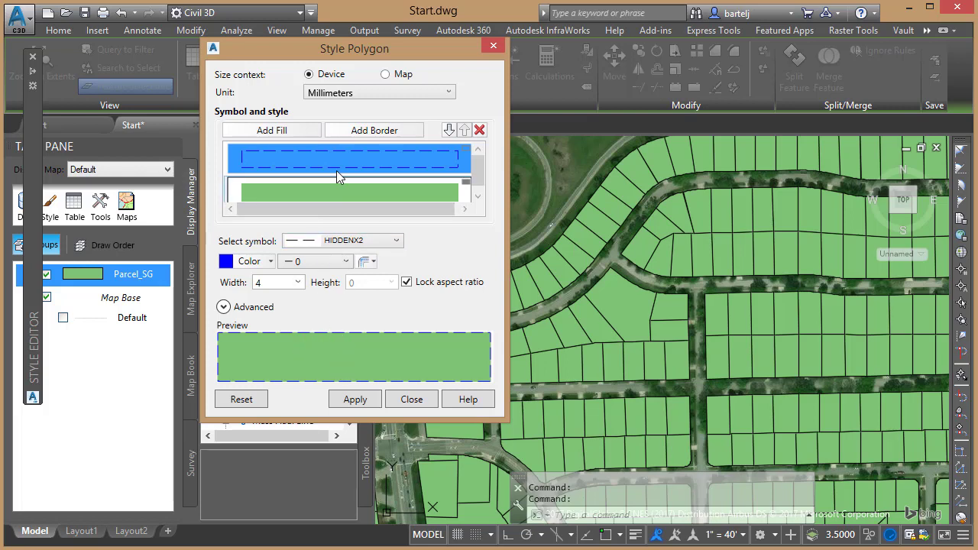
Step: Fill the Parcel_SG polygons with blue at transparency 82, apply it, and close the style dialog
left_click(343, 191)
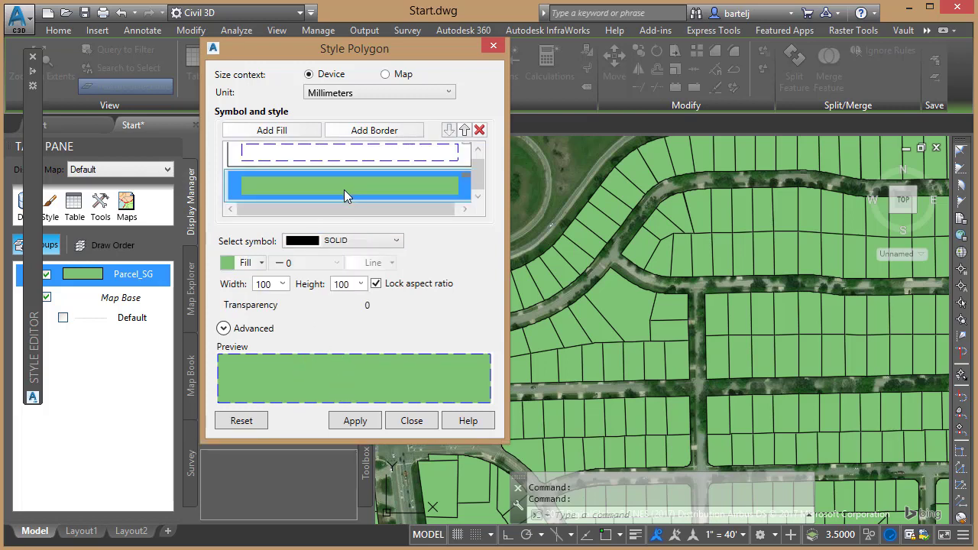
left_click(262, 262)
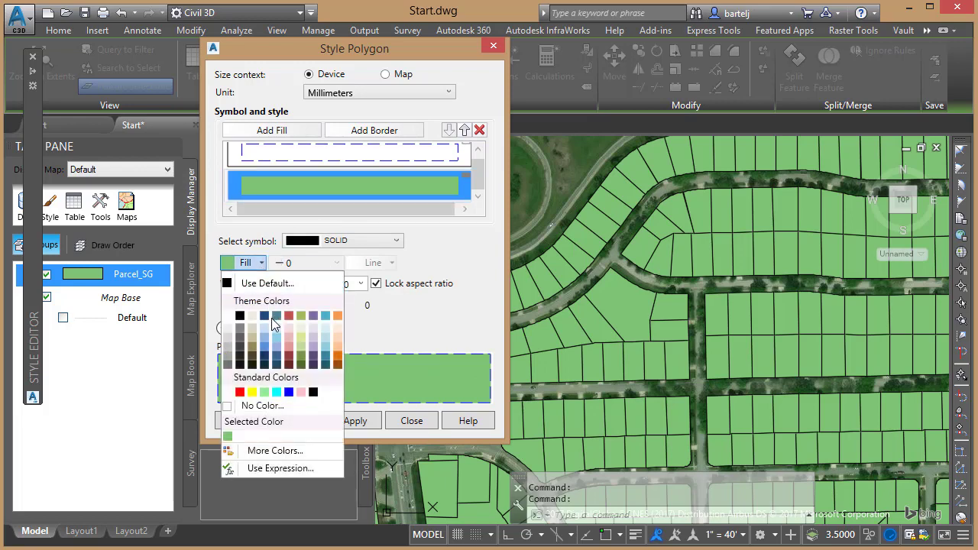
left_click(289, 393)
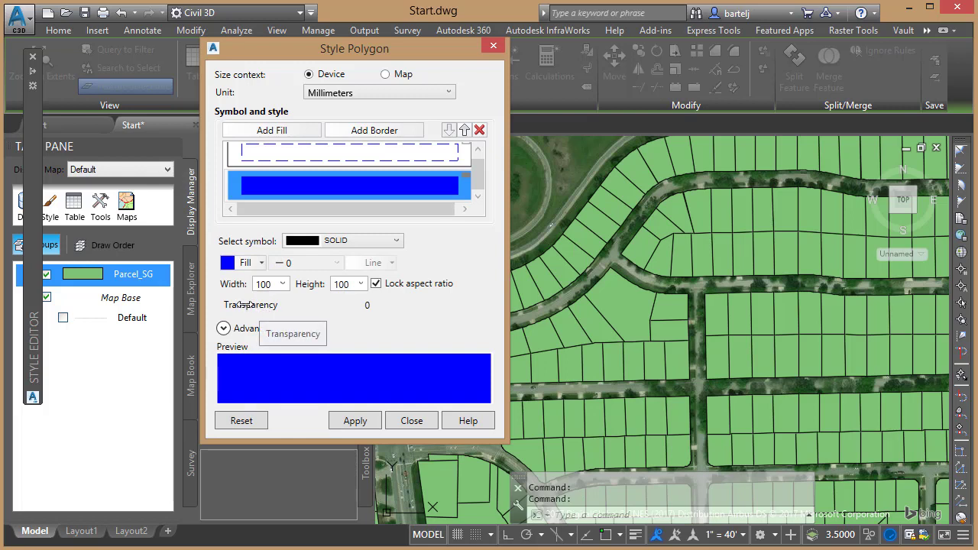
left_click_drag(250, 304, 403, 303)
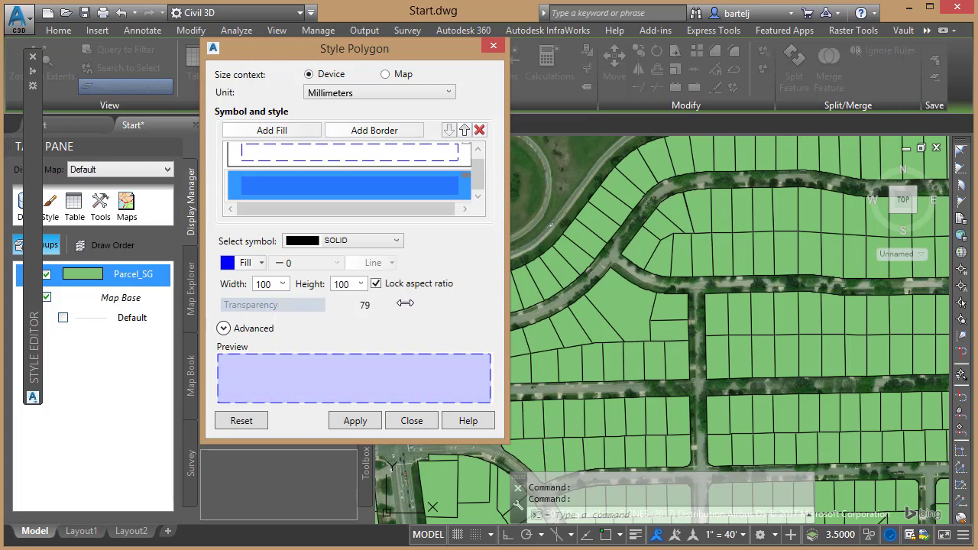
left_click(356, 422)
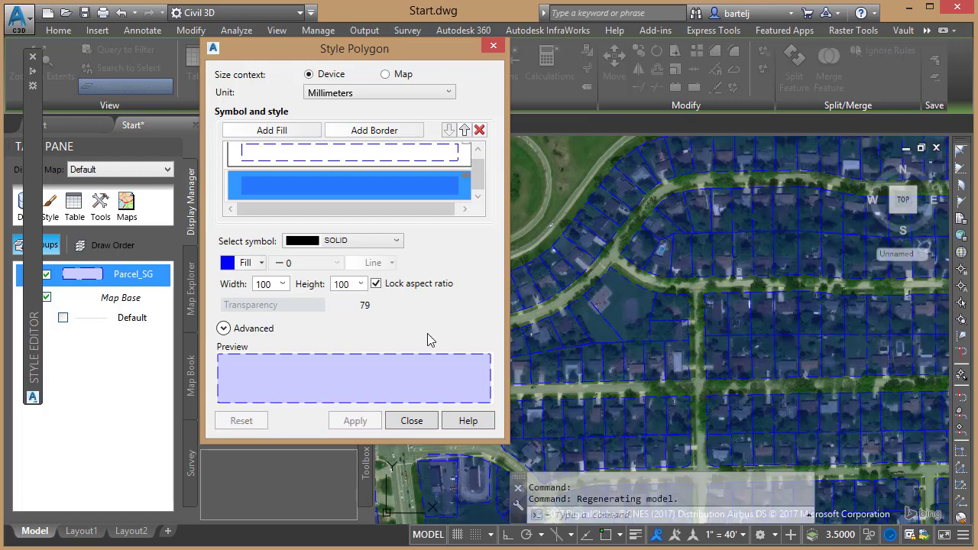
left_click_drag(332, 306, 345, 306)
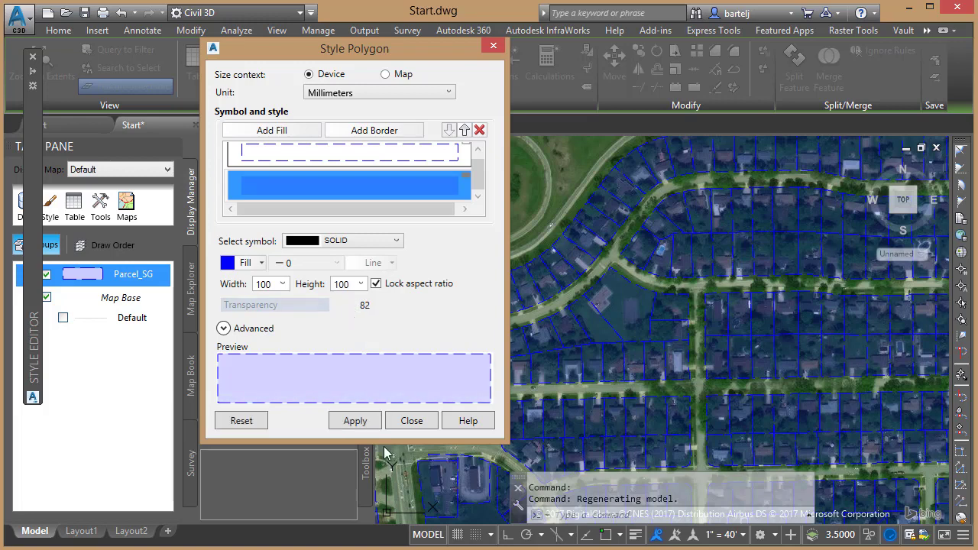
left_click(355, 421)
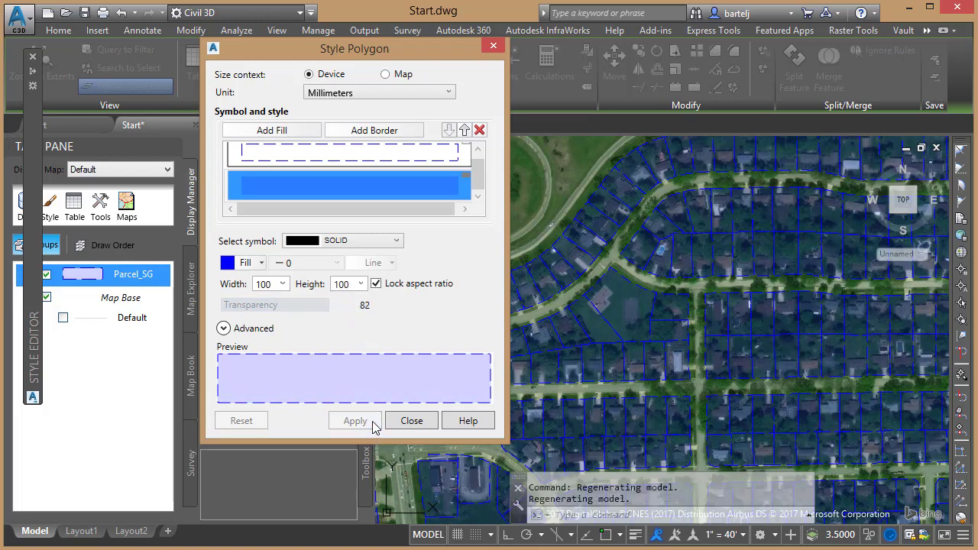
left_click(409, 421)
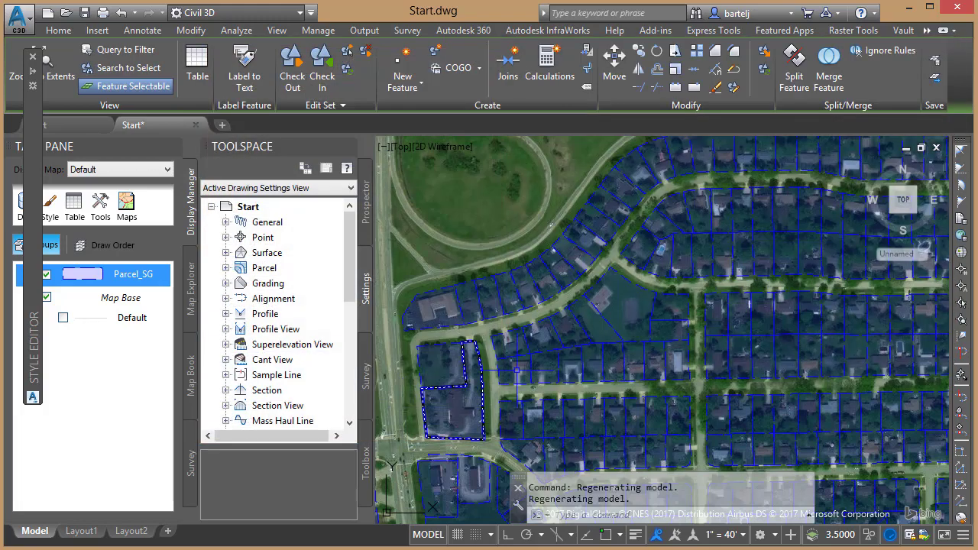
Step: Expand the Style Editor showing Parcel_SG's 0–Infinity scale range and default polygon rule
scroll(612, 291, "up", 4)
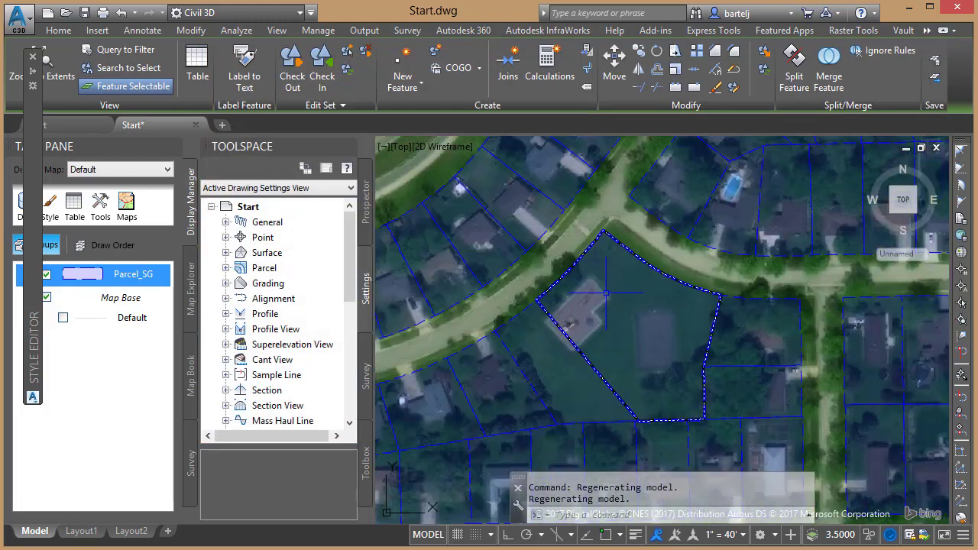
scroll(567, 309, "up", 5)
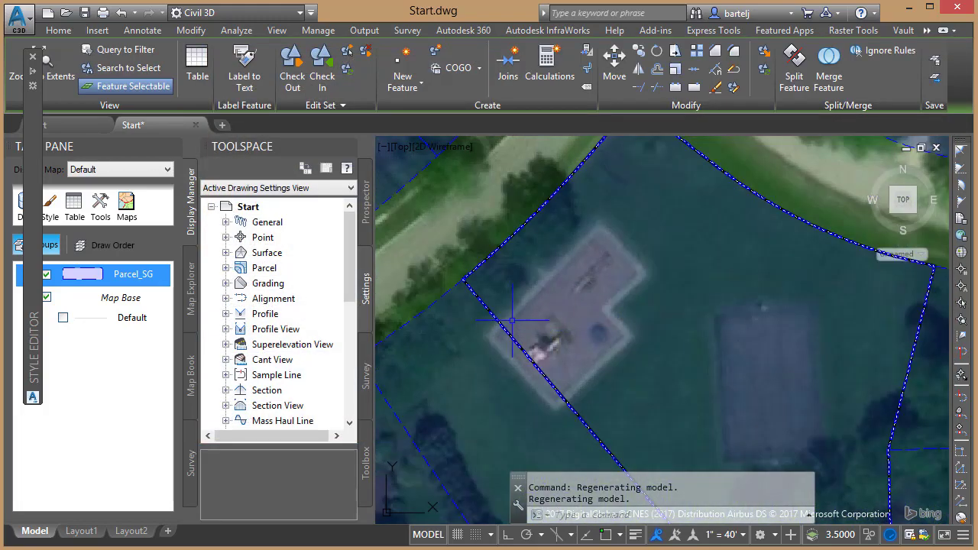
scroll(504, 319, "down", 2)
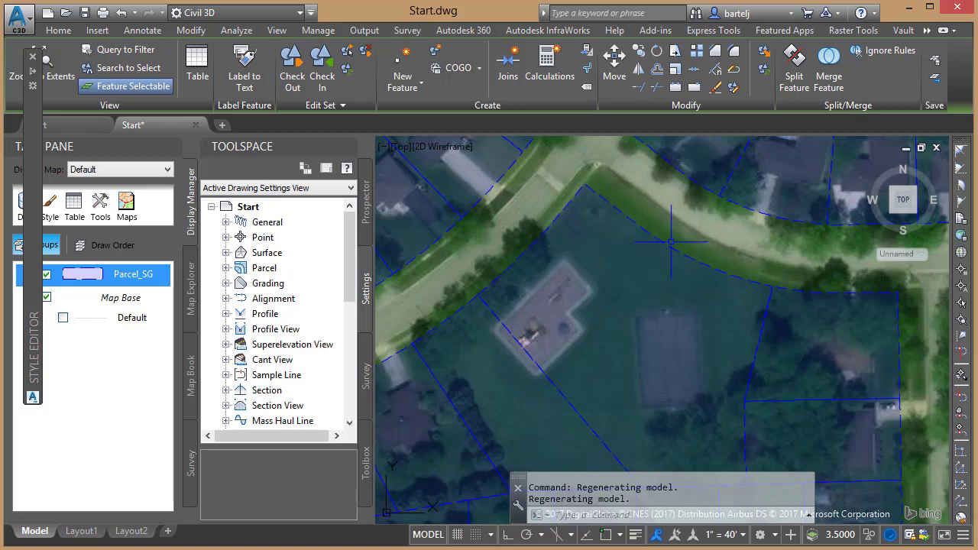
scroll(570, 296, "down", 2)
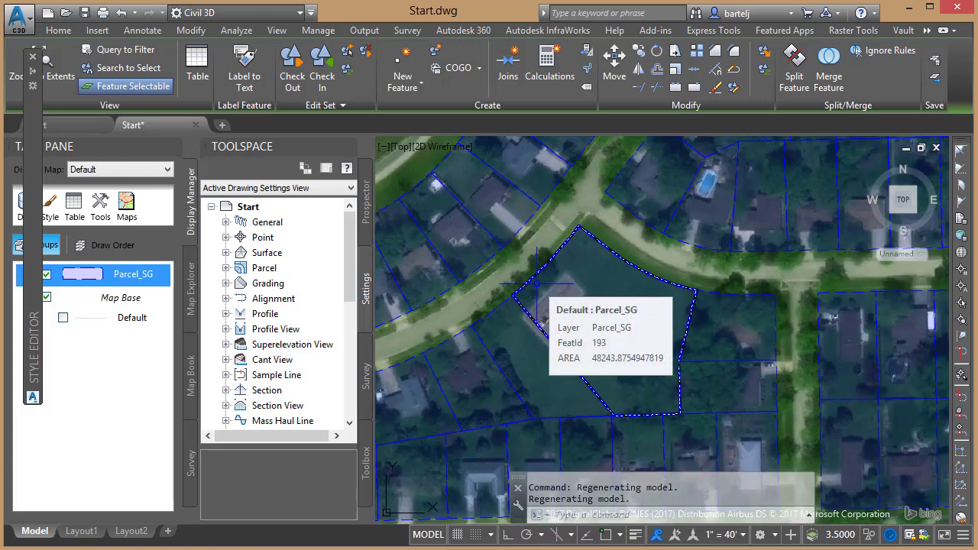
mouse_move(31, 220)
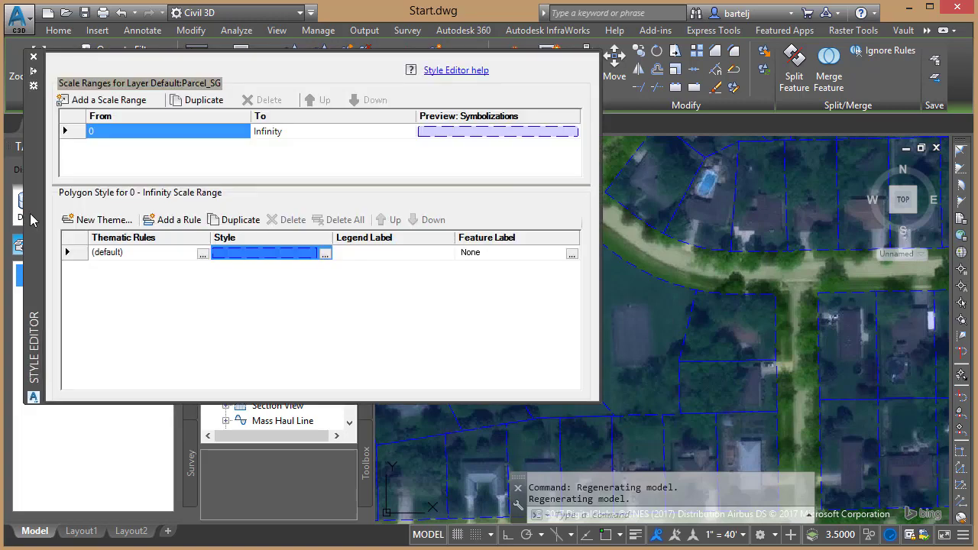
Step: Add a white solid border with line weight 3 to the parcel style and move it above the fill
left_click(273, 258)
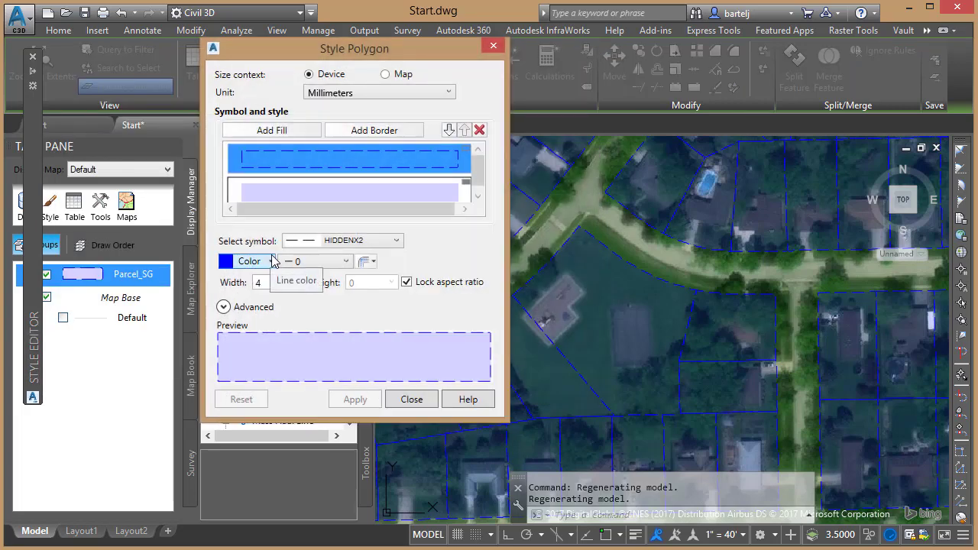
left_click(356, 134)
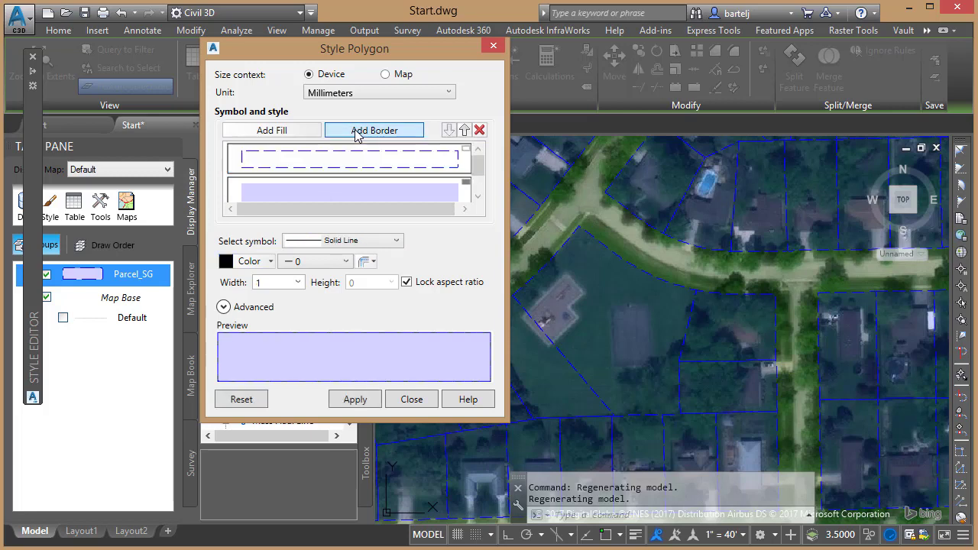
left_click(479, 197)
left_click(479, 197)
left_click(479, 197)
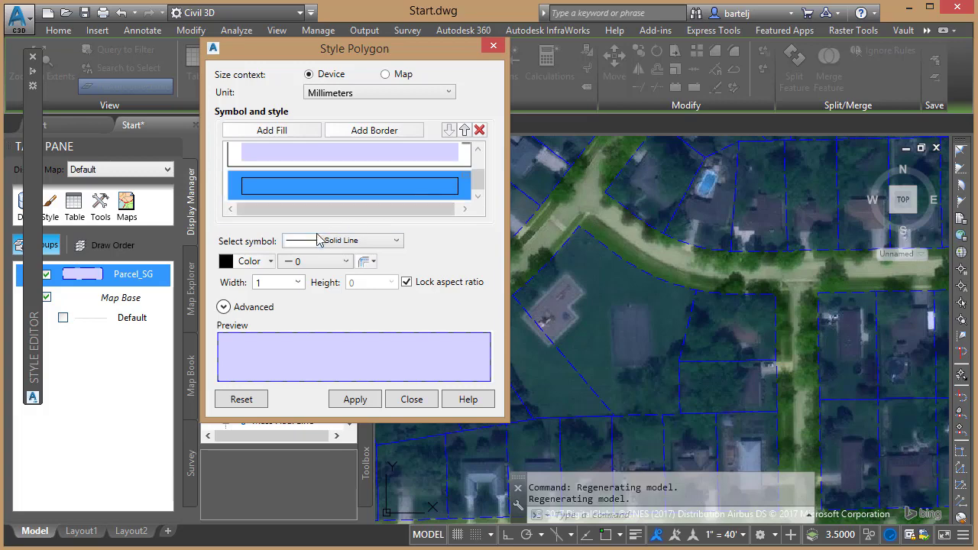
left_click(271, 261)
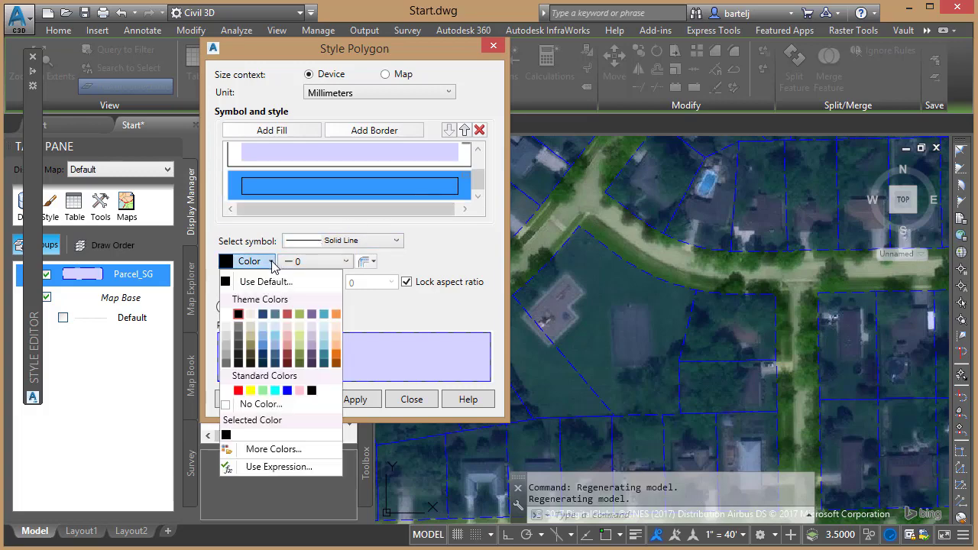
left_click(233, 314)
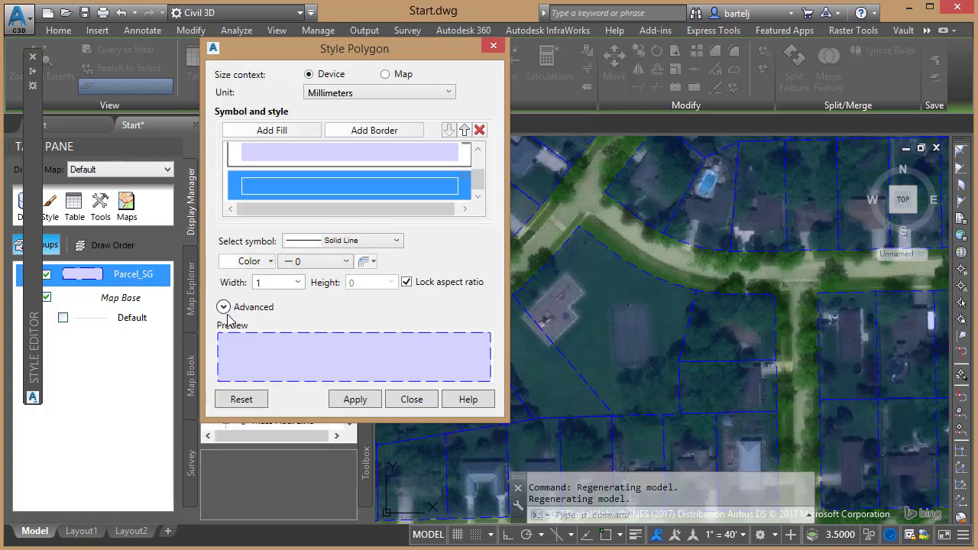
left_click(346, 262)
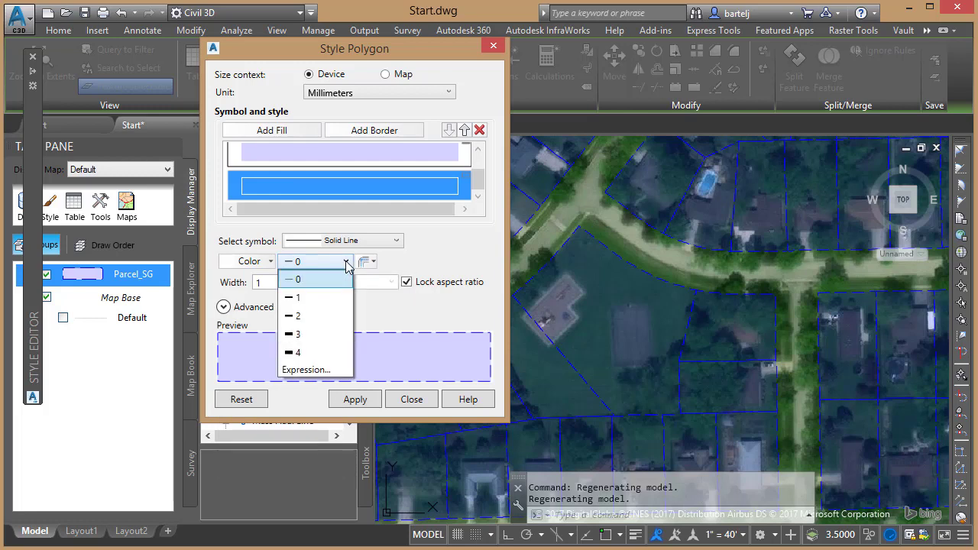
left_click(301, 334)
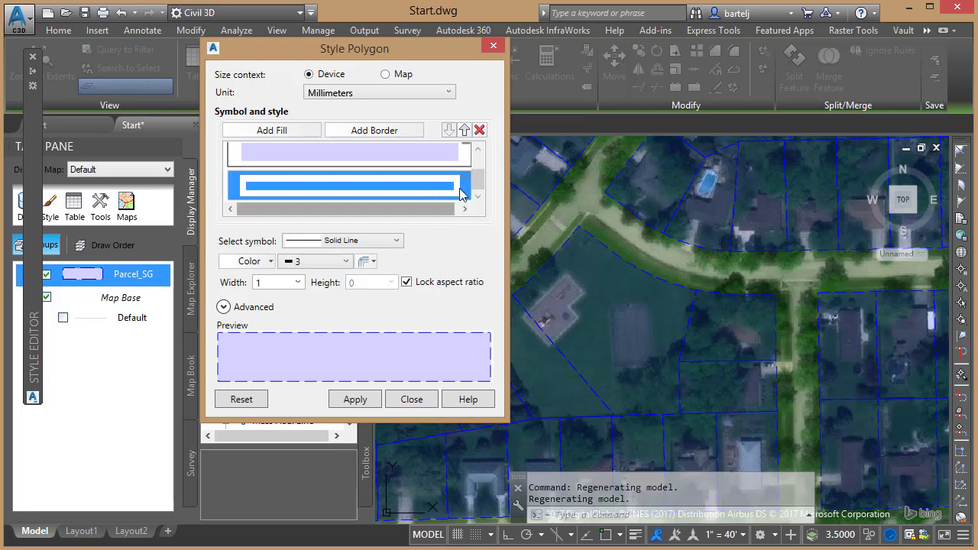
left_click(464, 130)
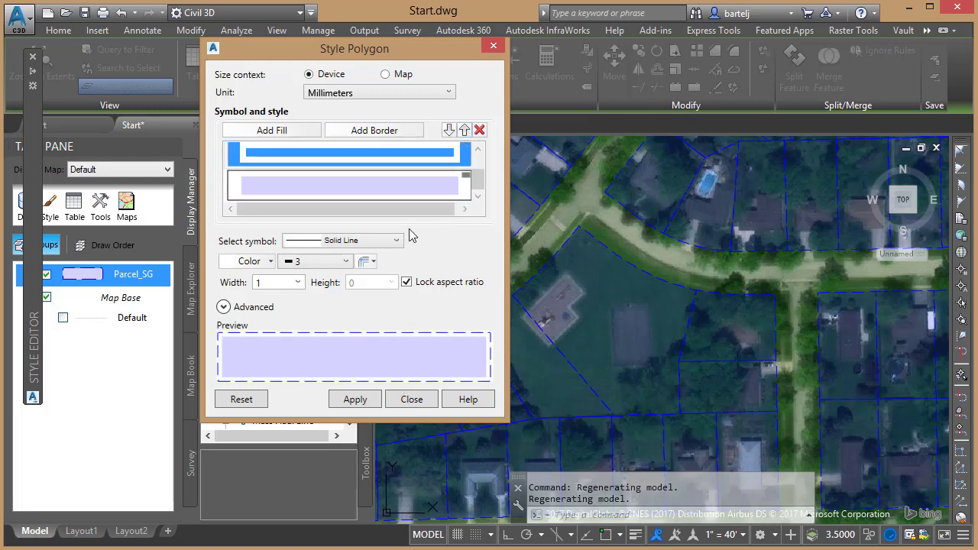
Step: Set the parcel fill to pale blue-lavender #9CAEDE at transparency 60 and apply it
left_click(410, 193)
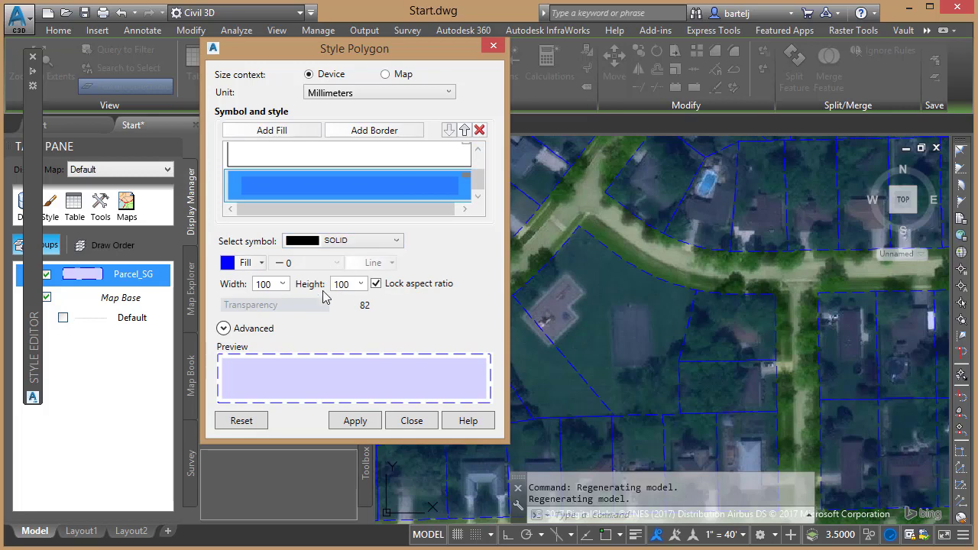
left_click_drag(319, 303, 347, 306)
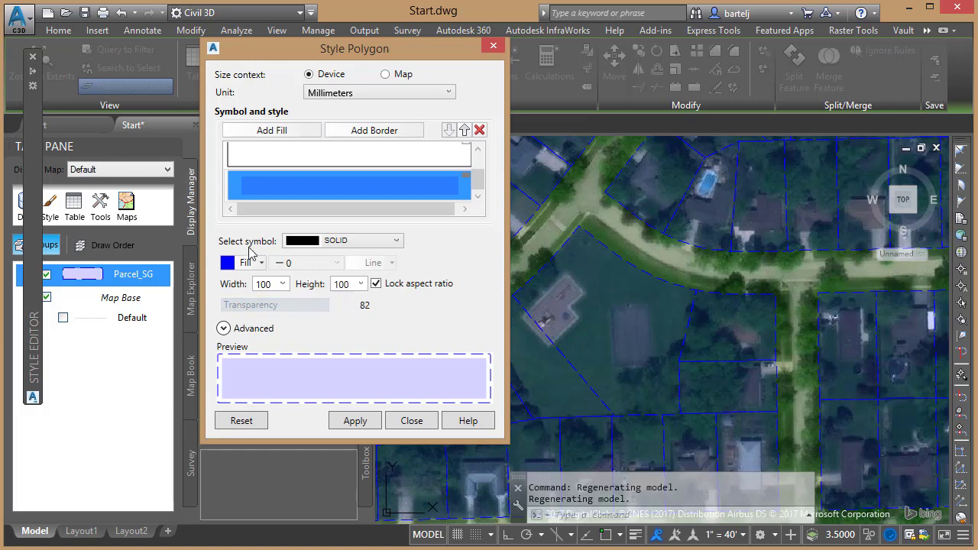
left_click(262, 264)
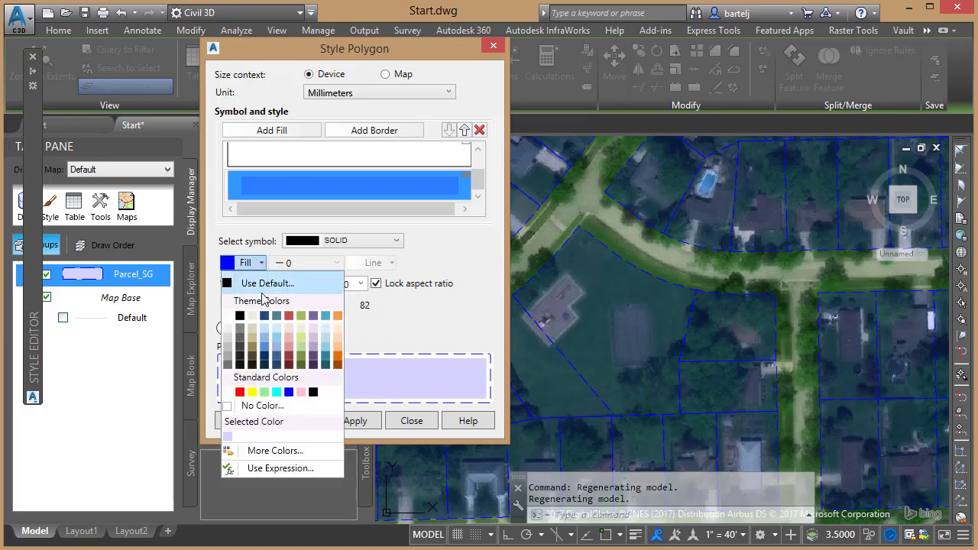
left_click(277, 351)
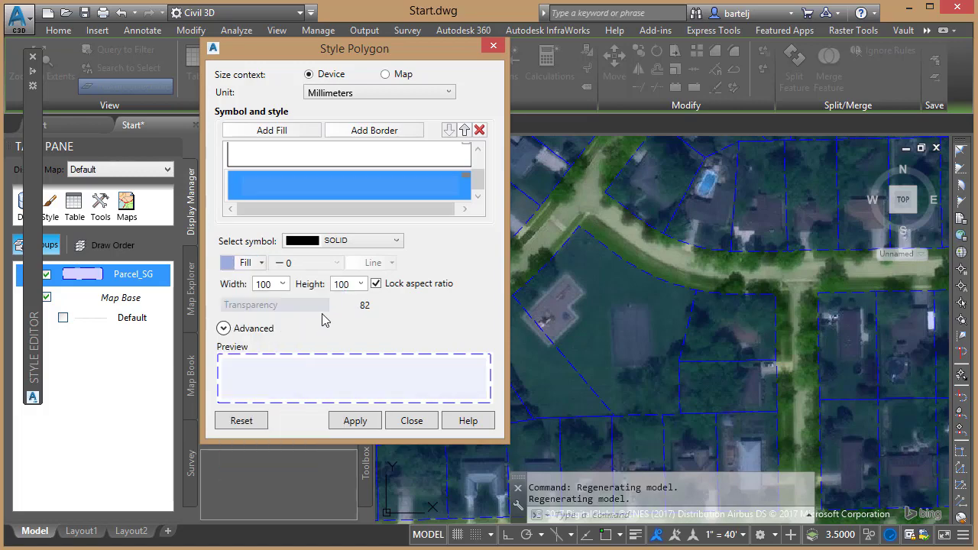
left_click_drag(319, 304, 311, 304)
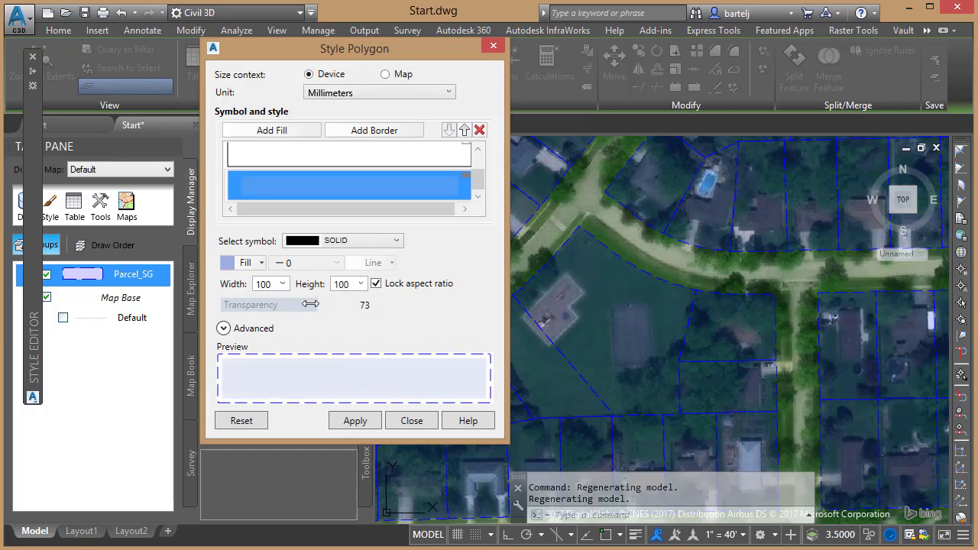
left_click(349, 420)
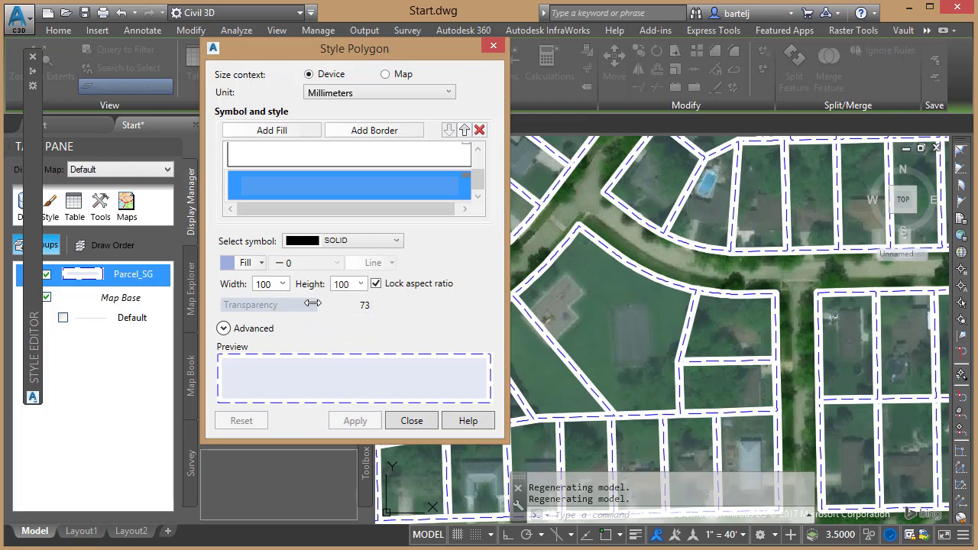
left_click_drag(310, 301, 294, 305)
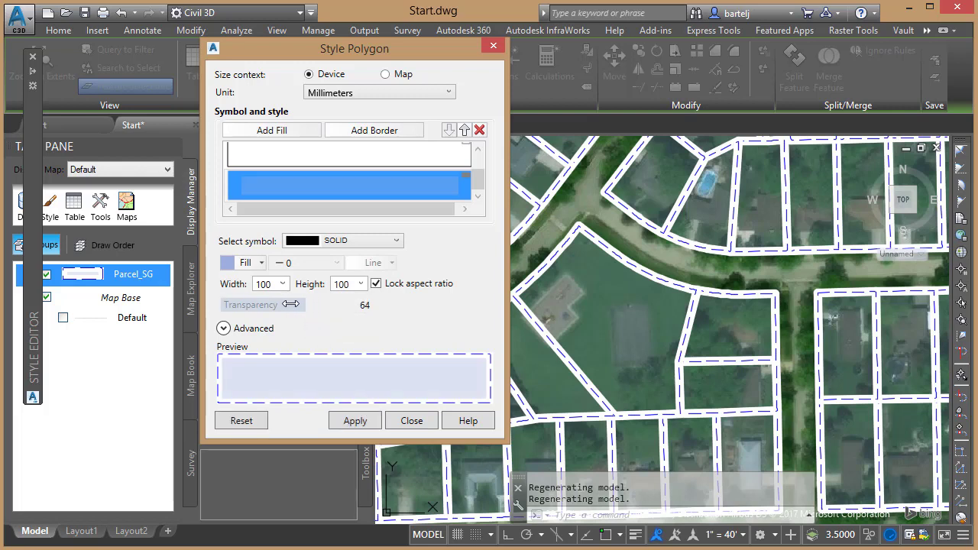
left_click(368, 420)
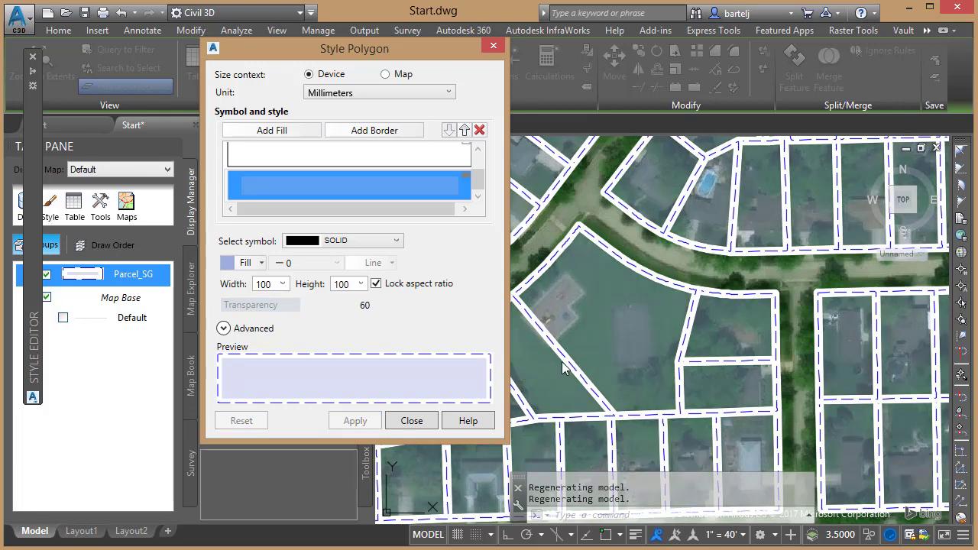
left_click(428, 422)
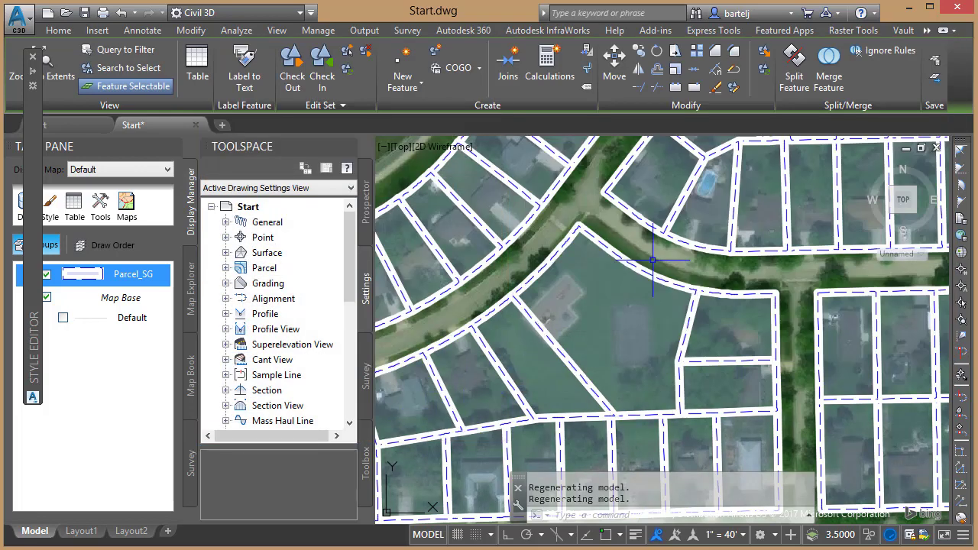
middle_click_drag(647, 259, 534, 255)
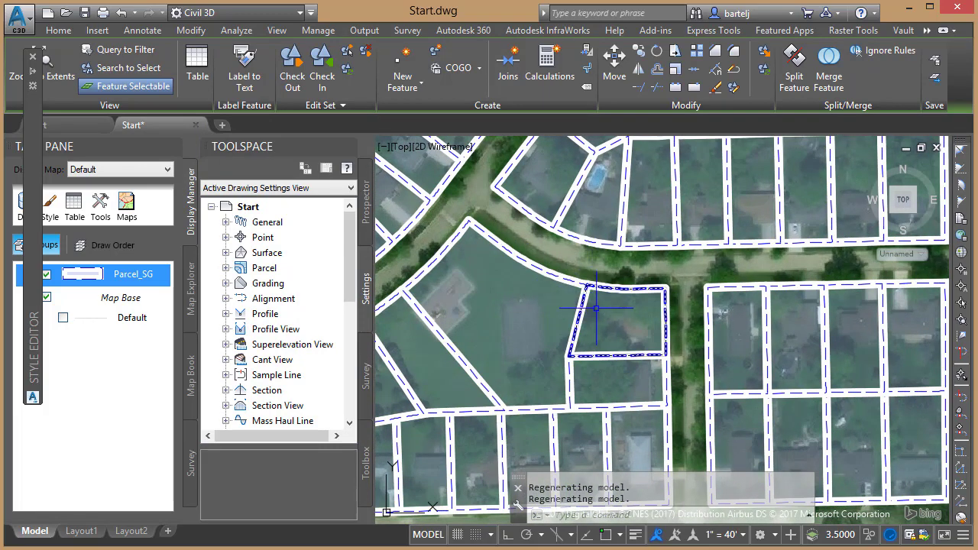
scroll(600, 318, "up", 4)
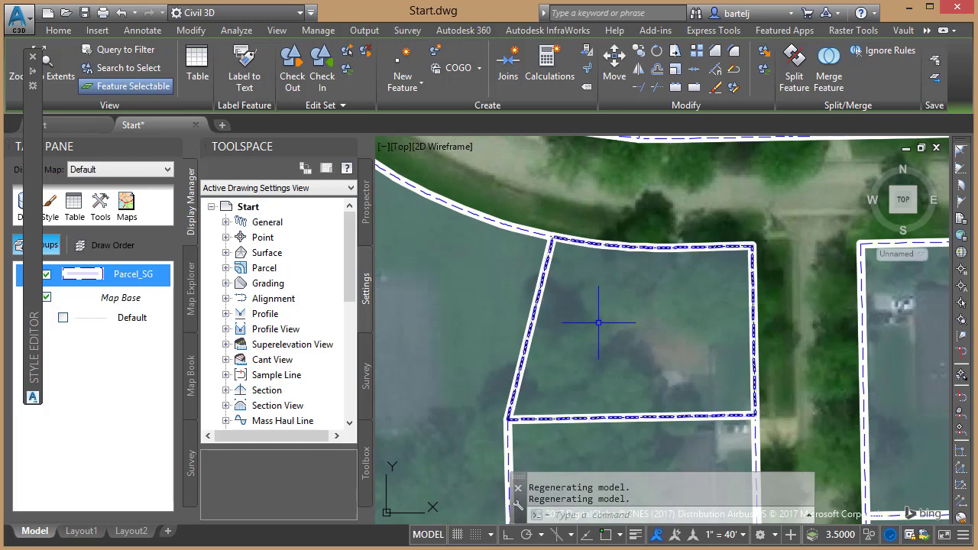
scroll(594, 323, "up", 2)
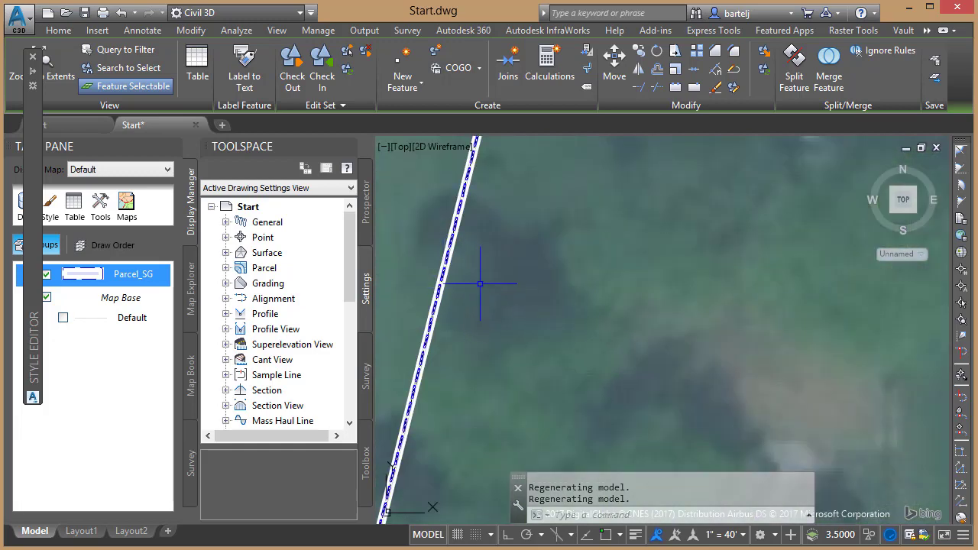
scroll(498, 284, "down", 2)
scroll(508, 295, "down", 2)
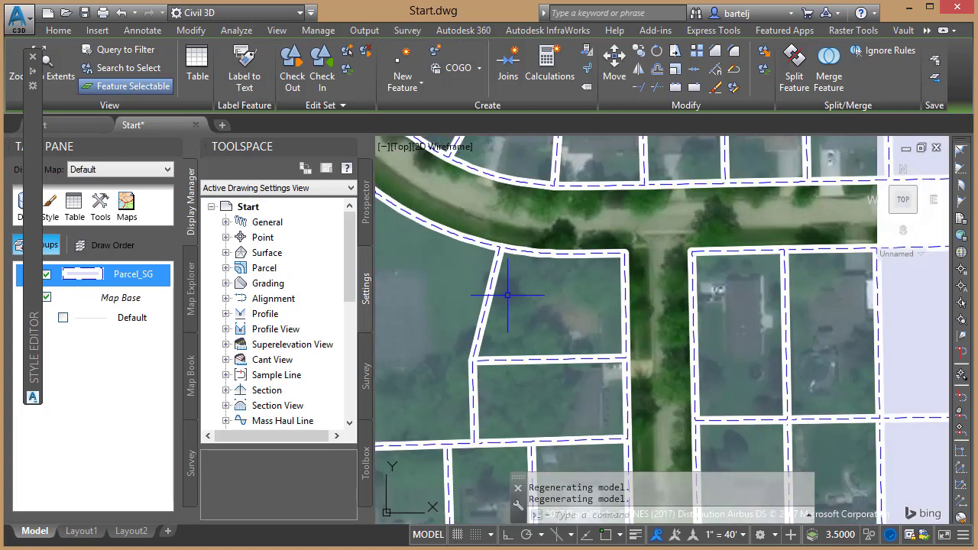
scroll(507, 296, "down", 5)
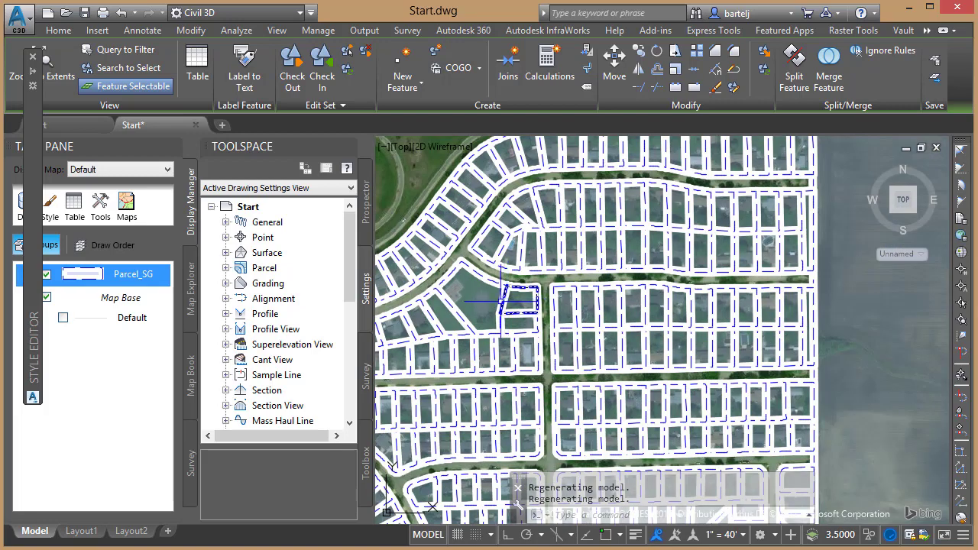
scroll(504, 299, "up", 3)
scroll(501, 301, "up", 4)
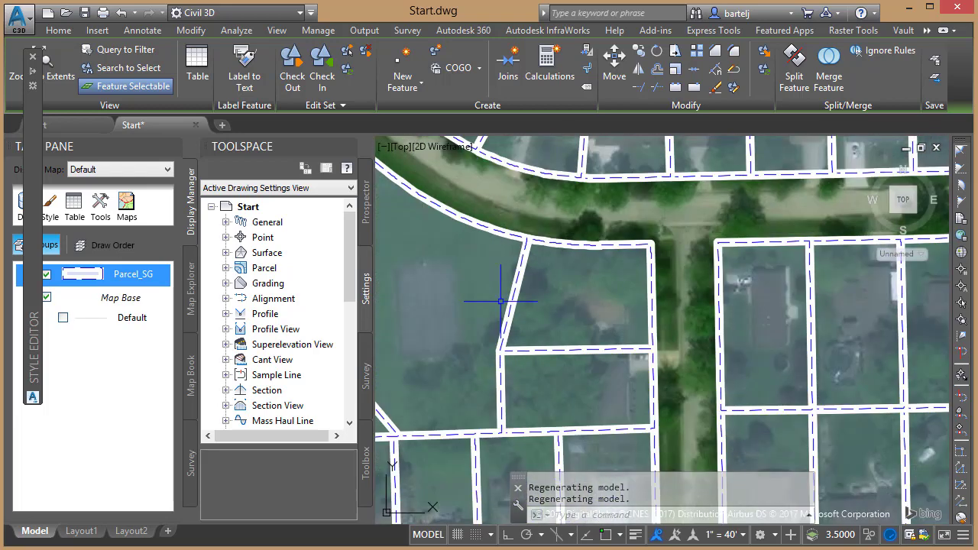
scroll(501, 301, "up", 2)
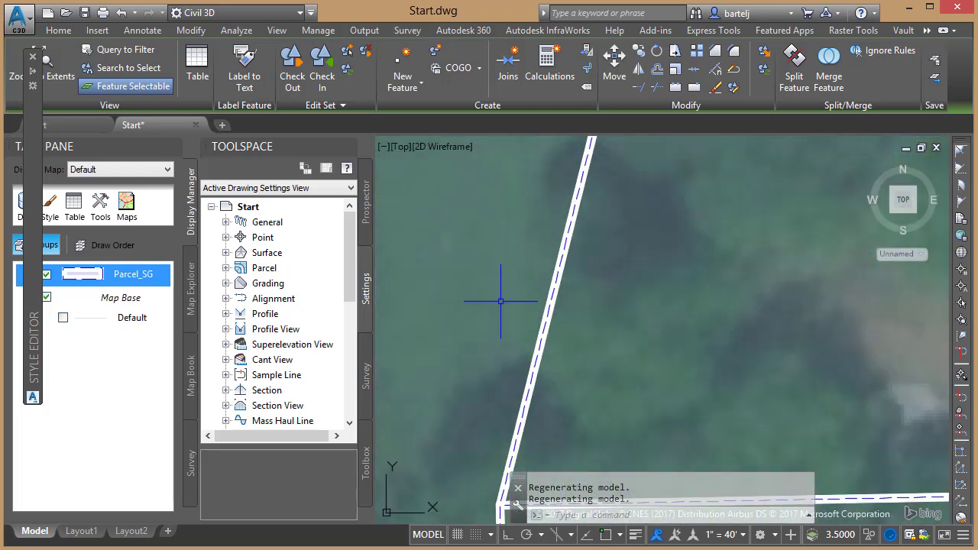
scroll(501, 301, "down", 6)
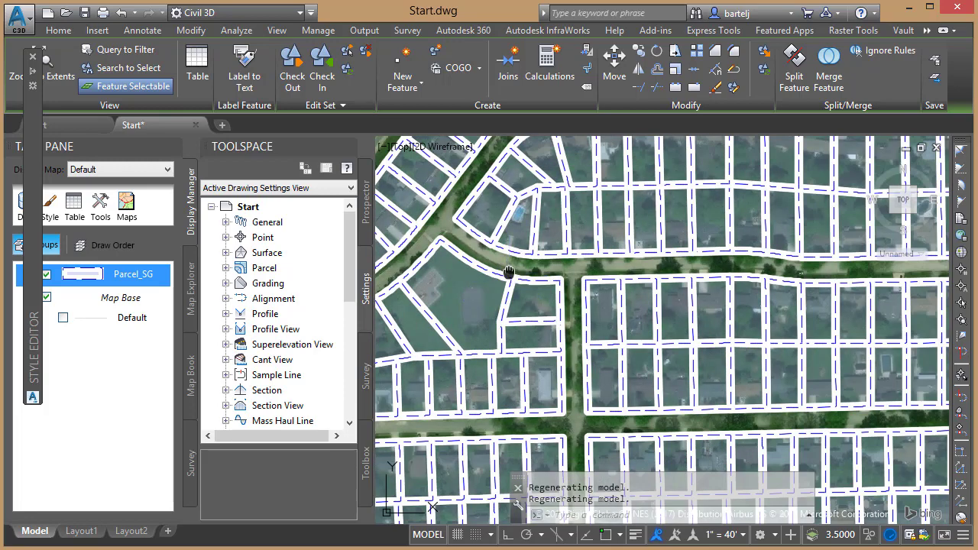
middle_click_drag(510, 274, 547, 319)
scroll(548, 321, "down", 4)
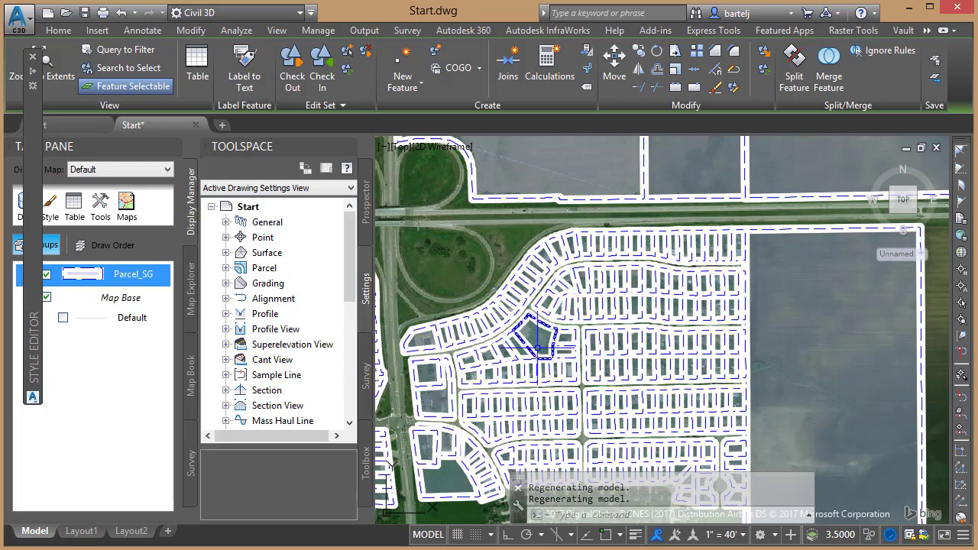
scroll(539, 347, "up", 4)
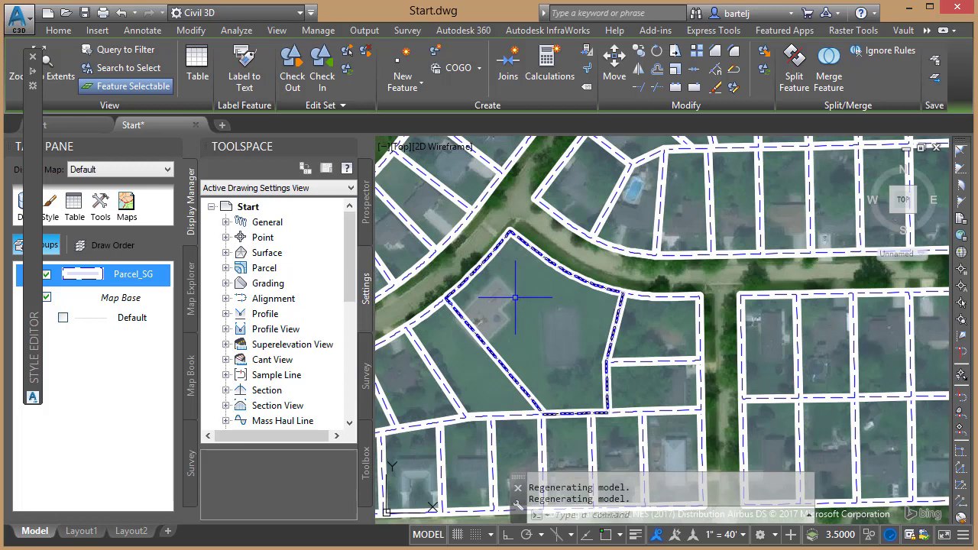
scroll(518, 303, "up", 2)
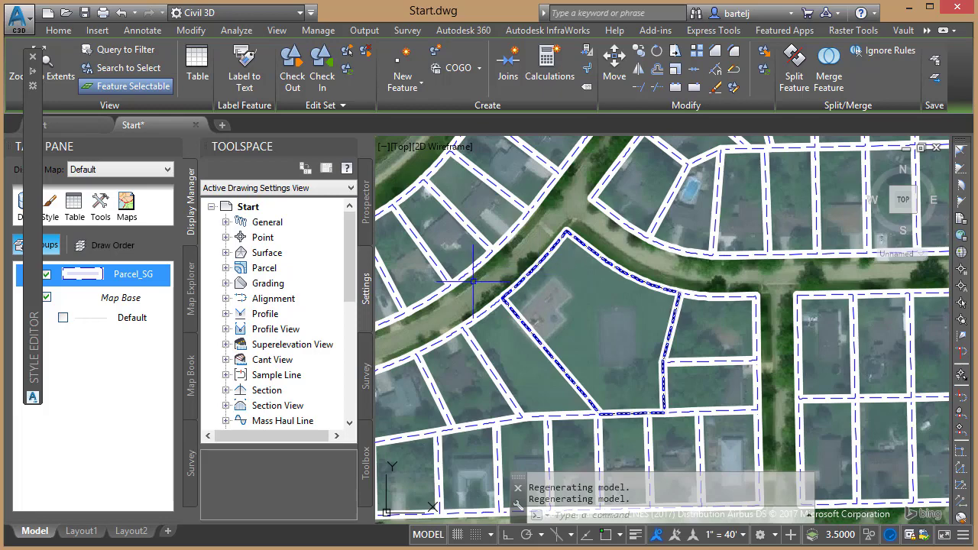
Step: Size the parcels' dashed line symbol in the Map context, measured in Feet
mouse_move(30, 243)
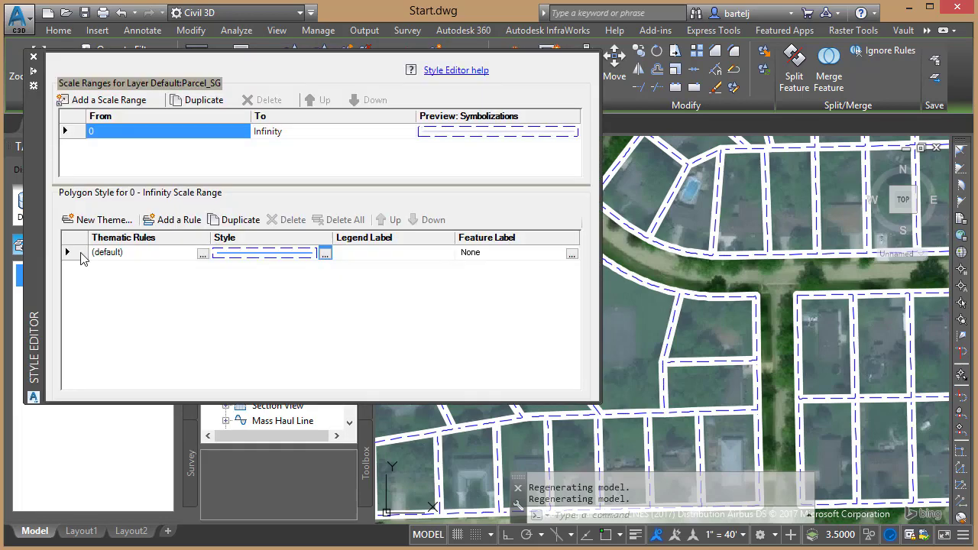
left_click(274, 256)
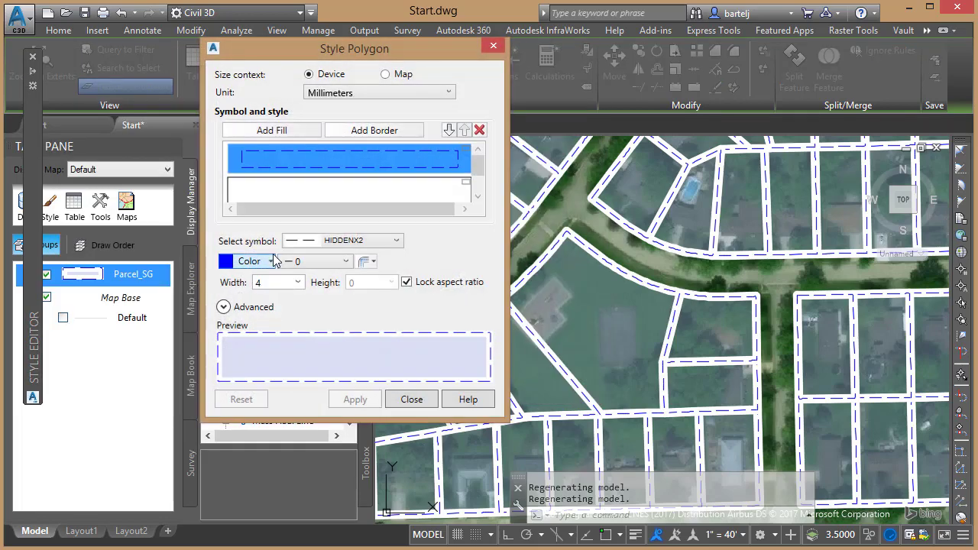
left_click(386, 75)
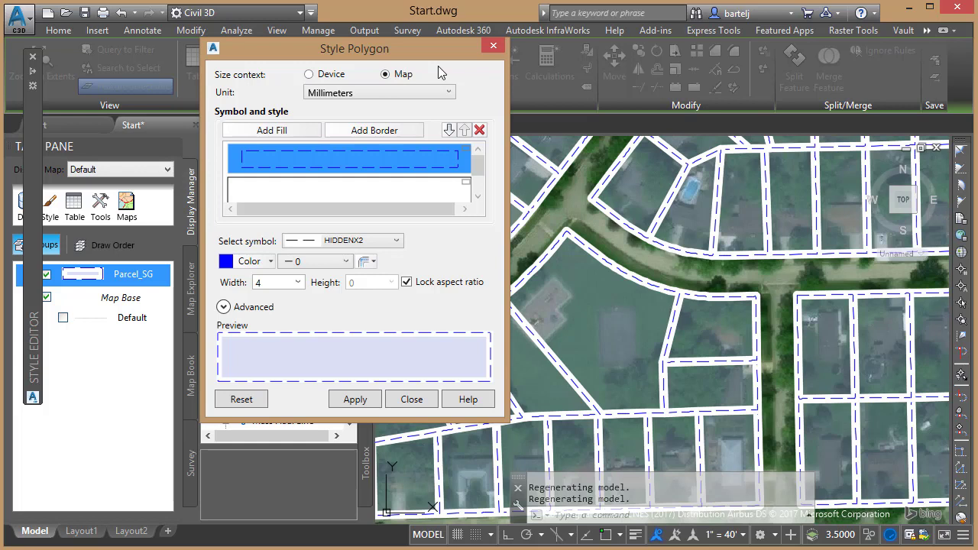
left_click(450, 94)
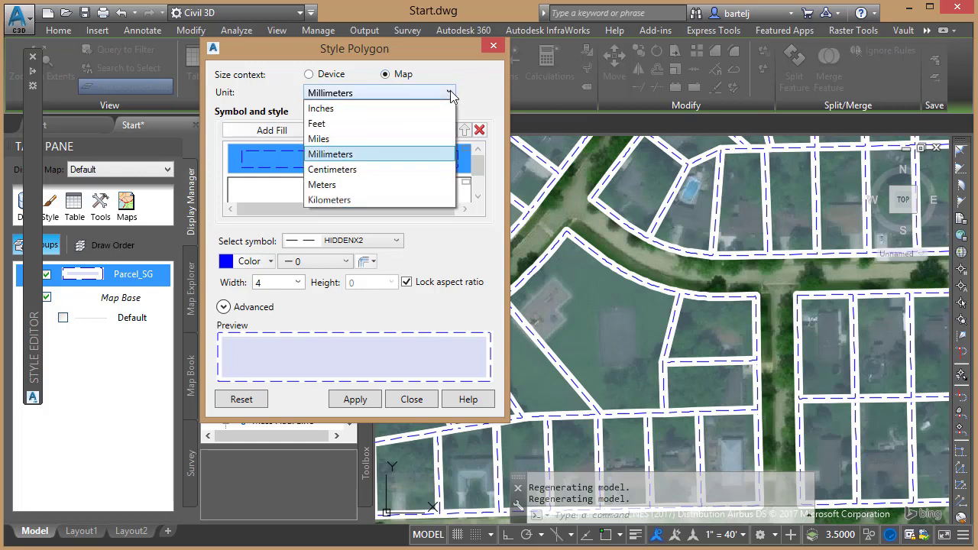
left_click(364, 131)
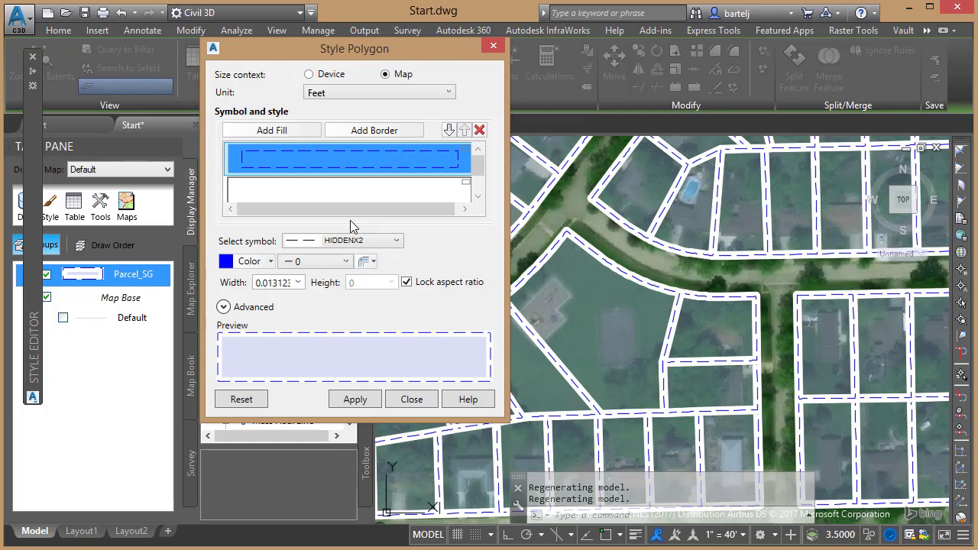
Step: Set the dashed line width to 6 and repeat interval to 8, apply, and close
left_click(298, 283)
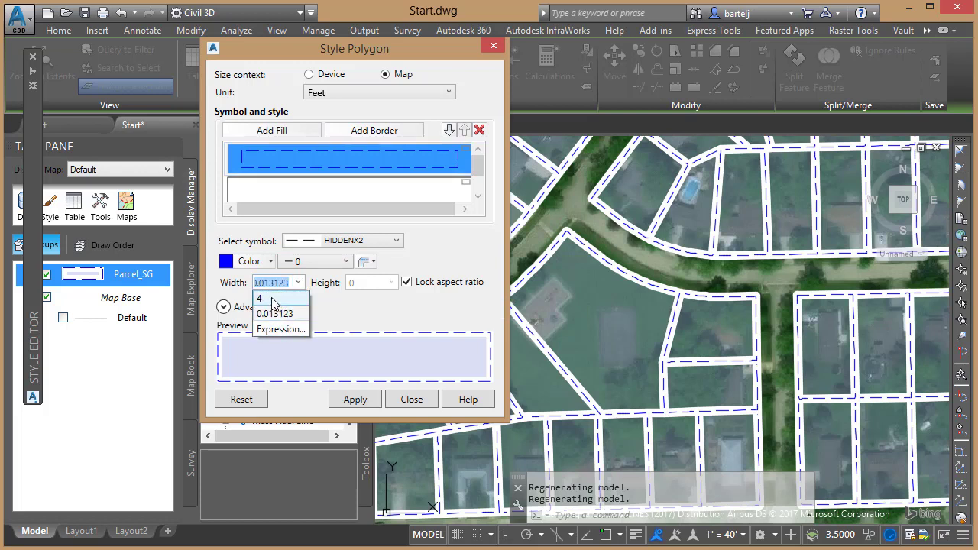
left_click(273, 299)
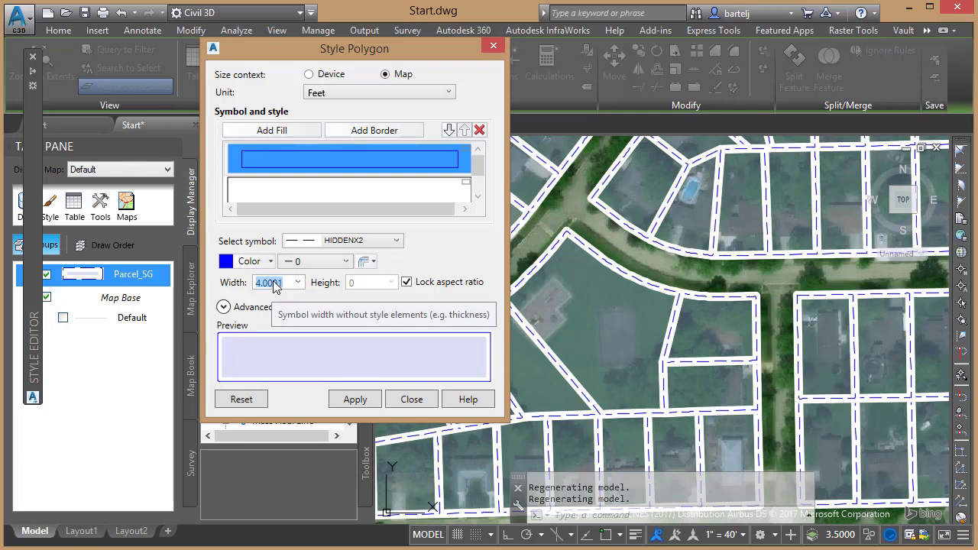
type("6")
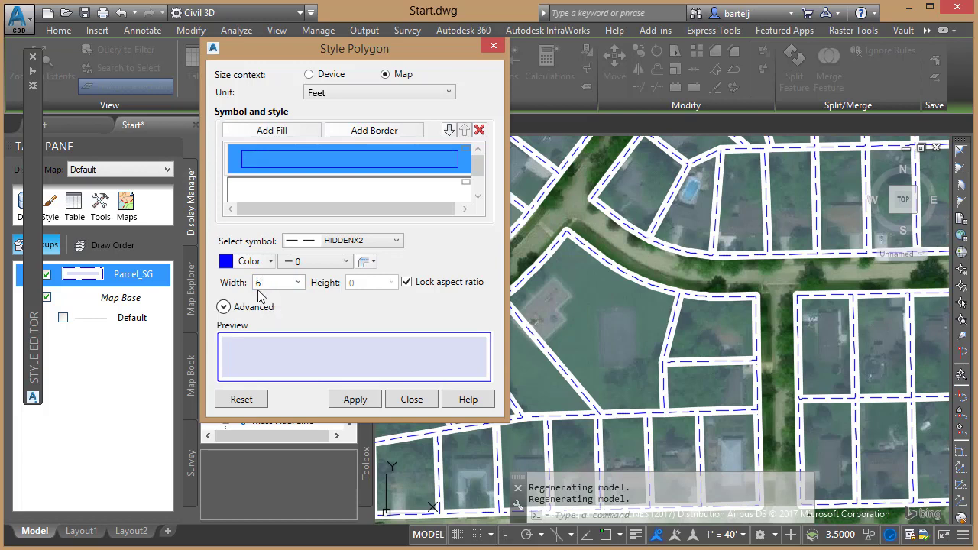
left_click(224, 307)
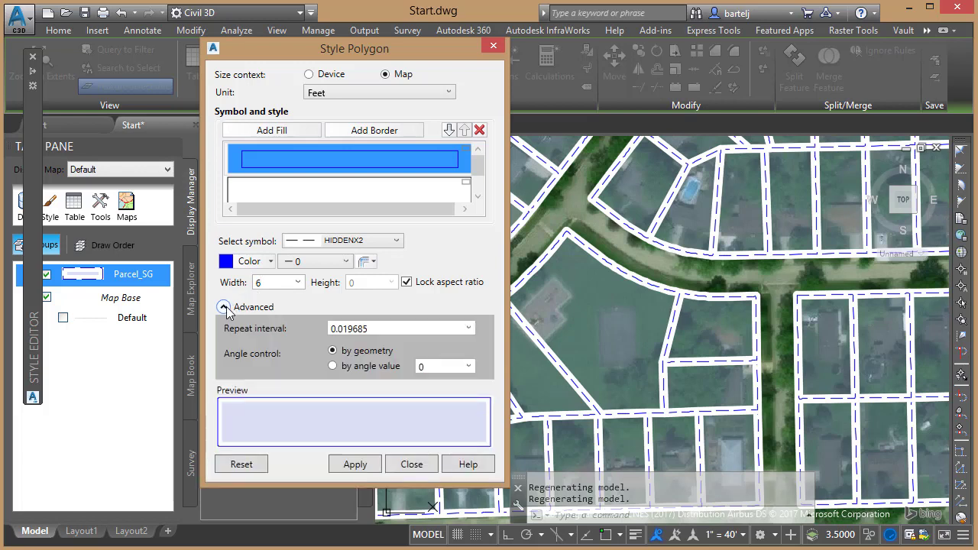
double_click(366, 327)
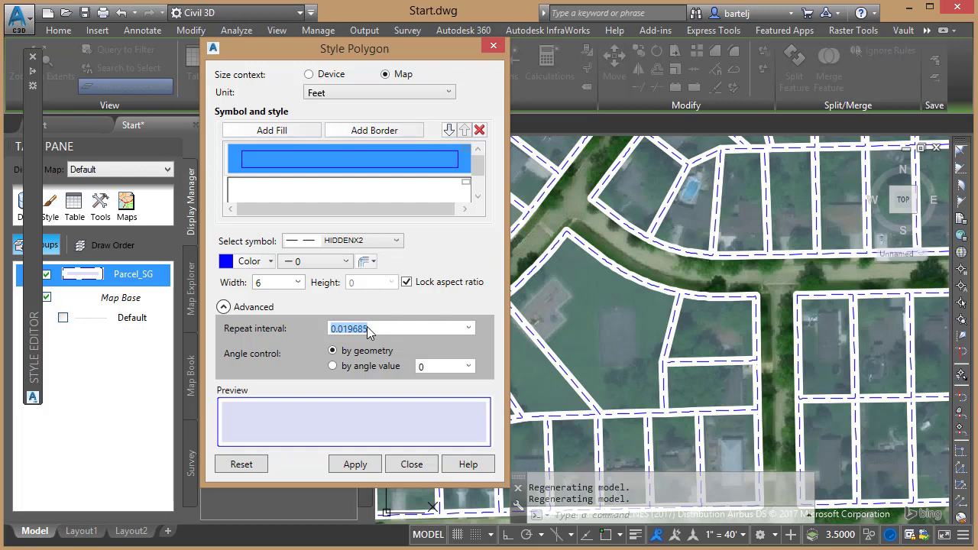
type("8")
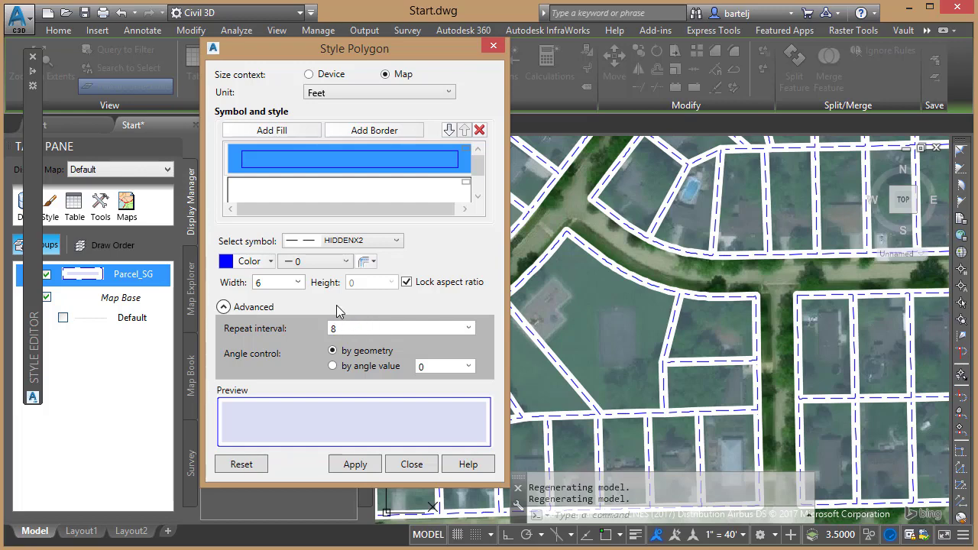
left_click(354, 465)
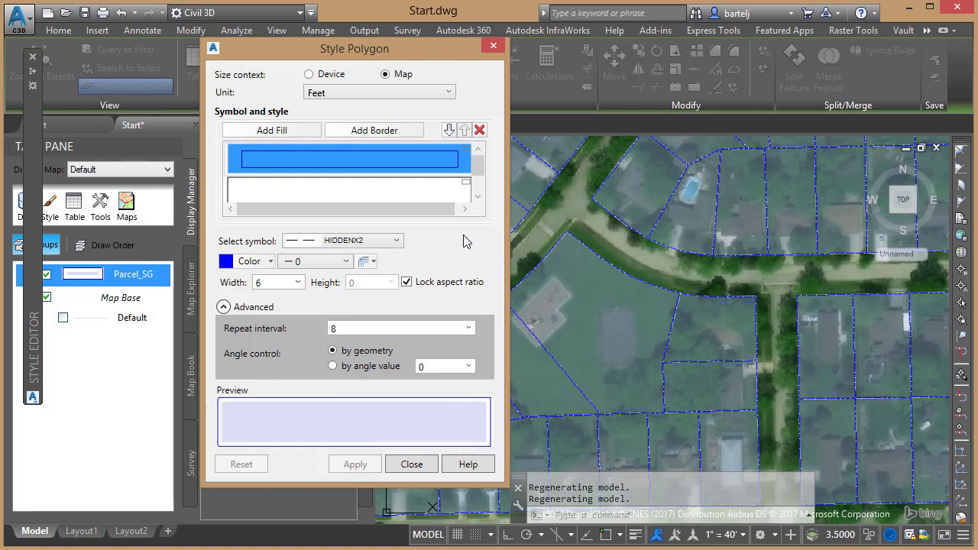
left_click(406, 192)
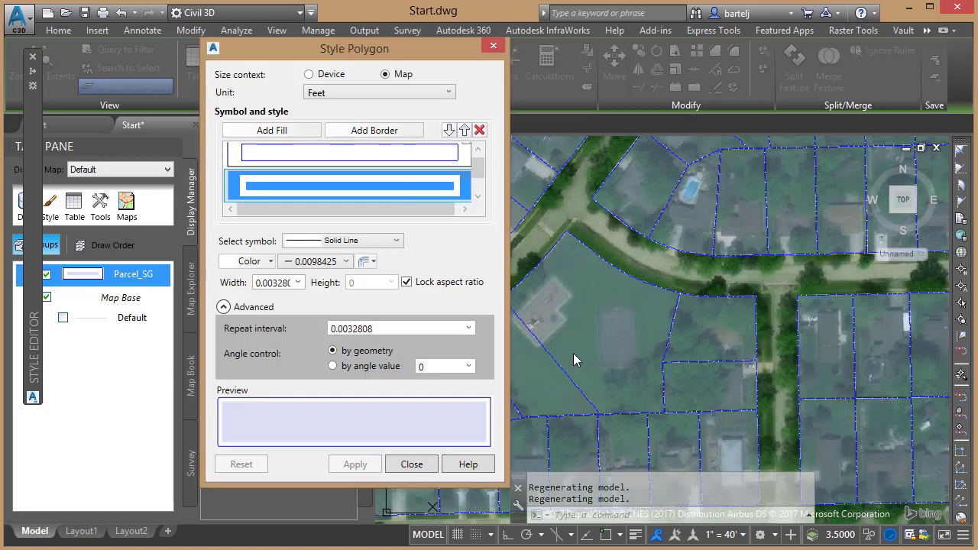
left_click(409, 464)
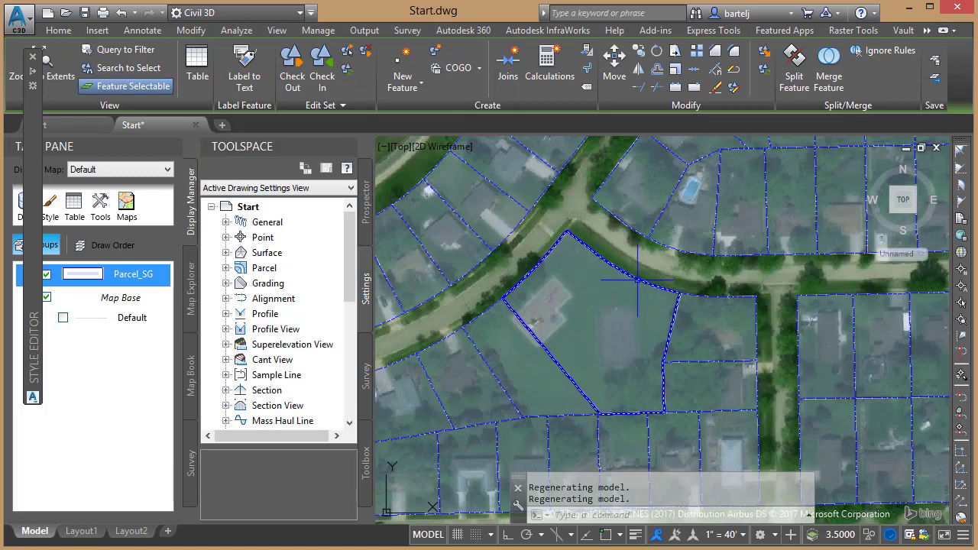
Step: Set the parcels' white solid border line thickness to 3, apply it, and close the dialog
scroll(638, 280, "up", 2)
scroll(636, 279, "up", 3)
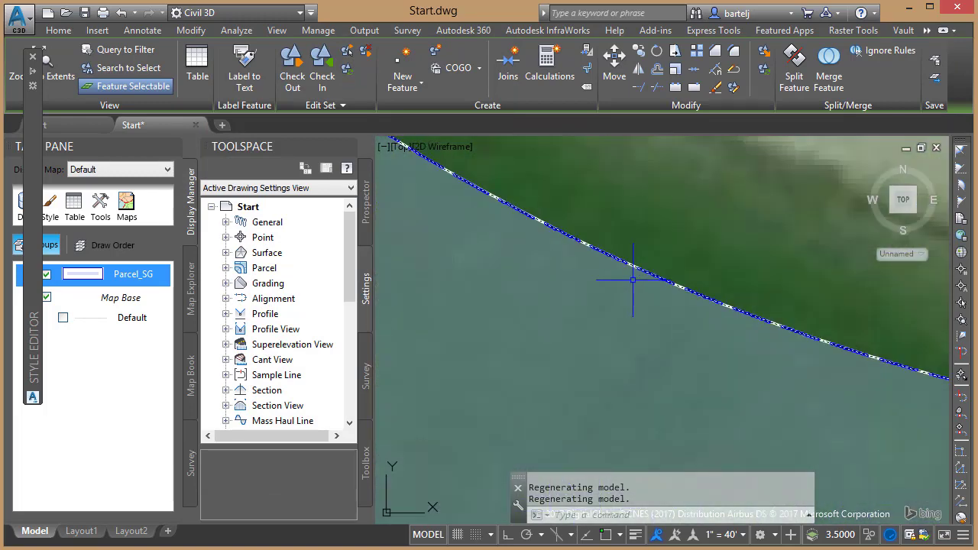
scroll(632, 280, "down", 3)
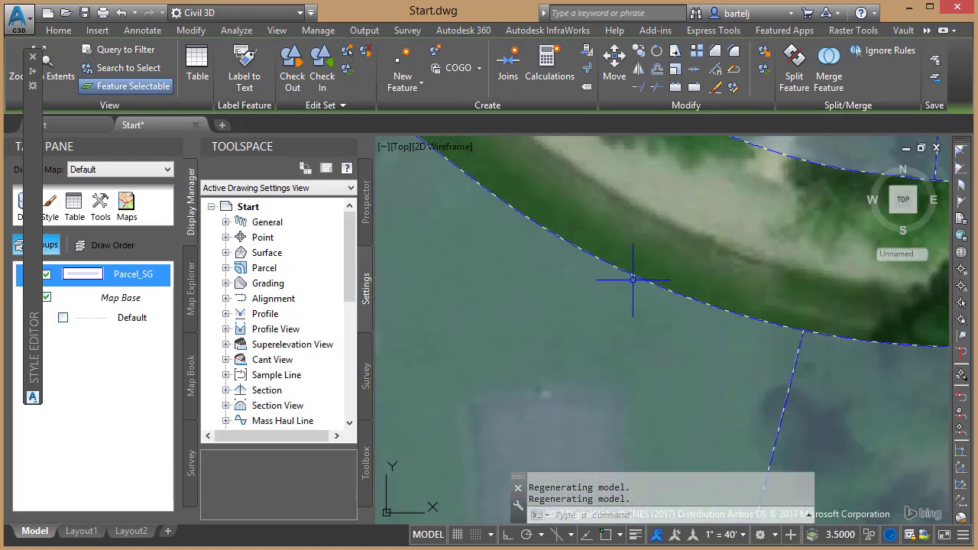
scroll(632, 280, "down", 2)
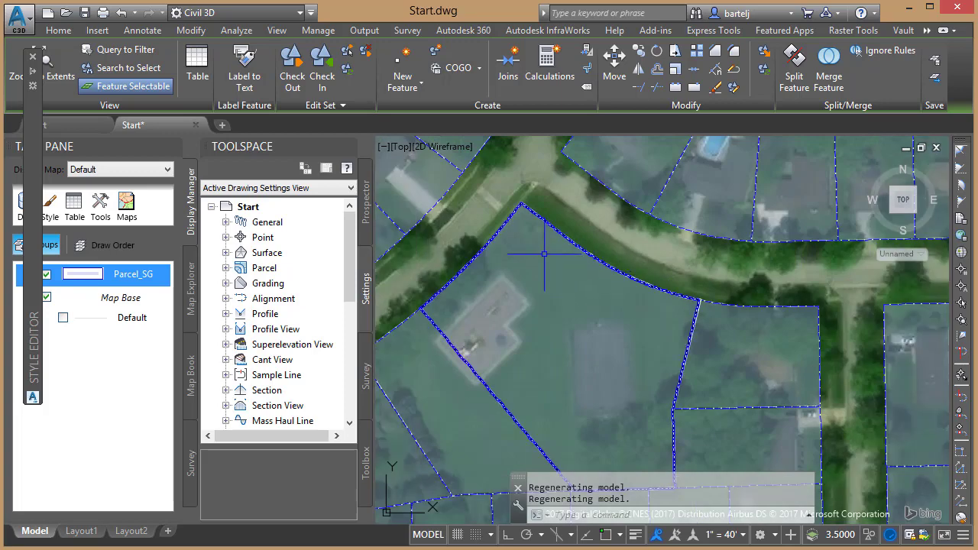
mouse_move(37, 287)
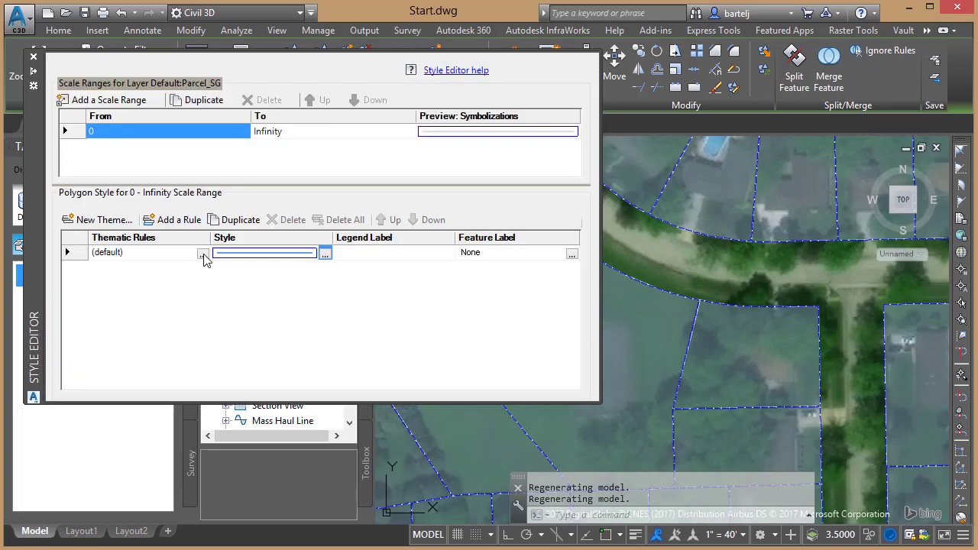
left_click(291, 257)
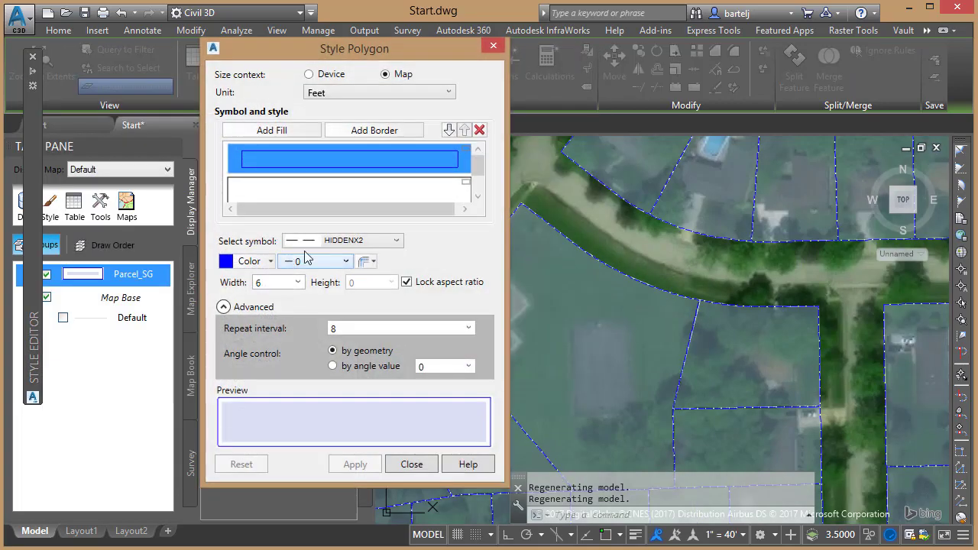
left_click(365, 193)
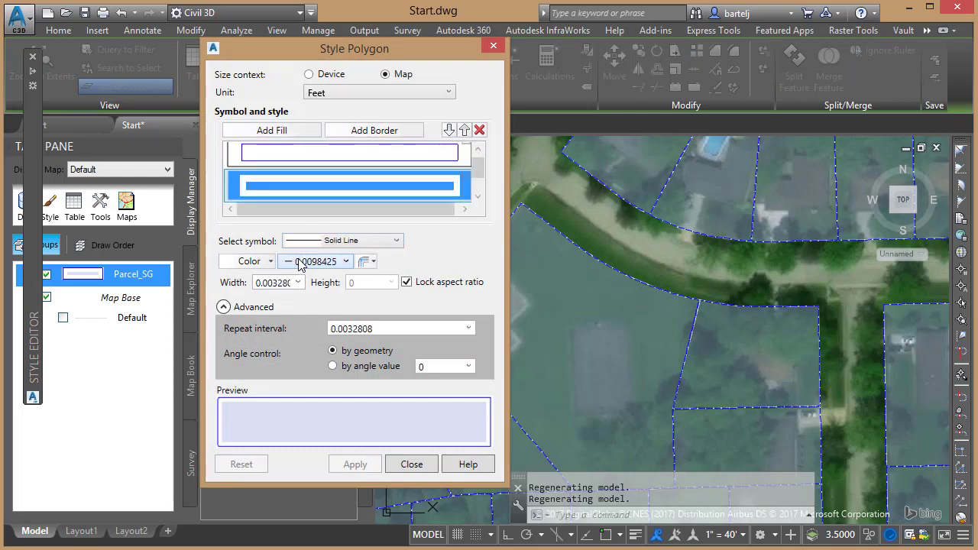
left_click(346, 262)
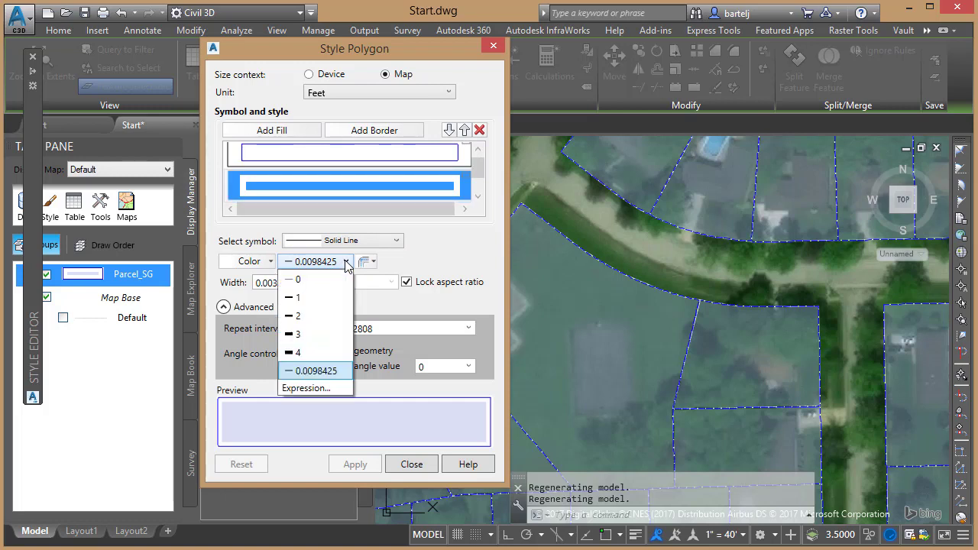
left_click(298, 335)
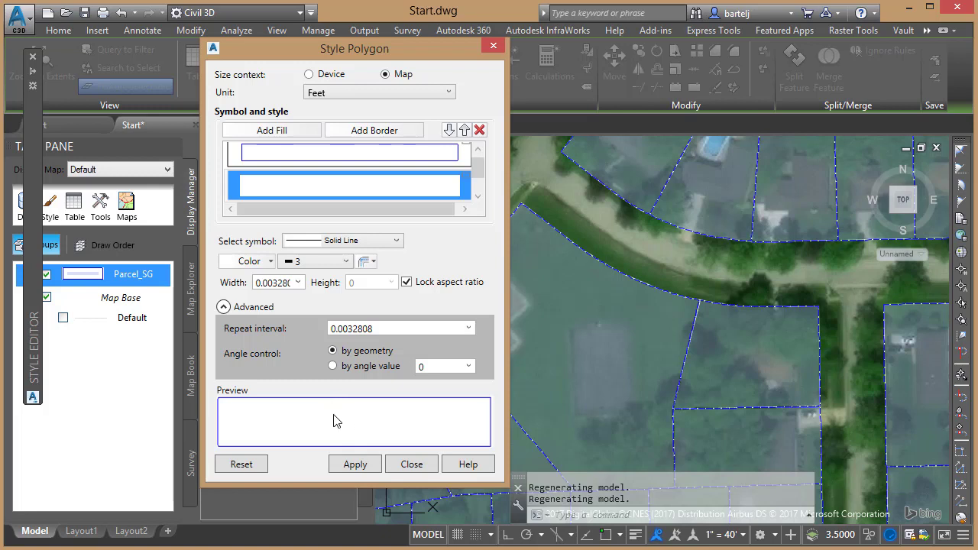
left_click(356, 466)
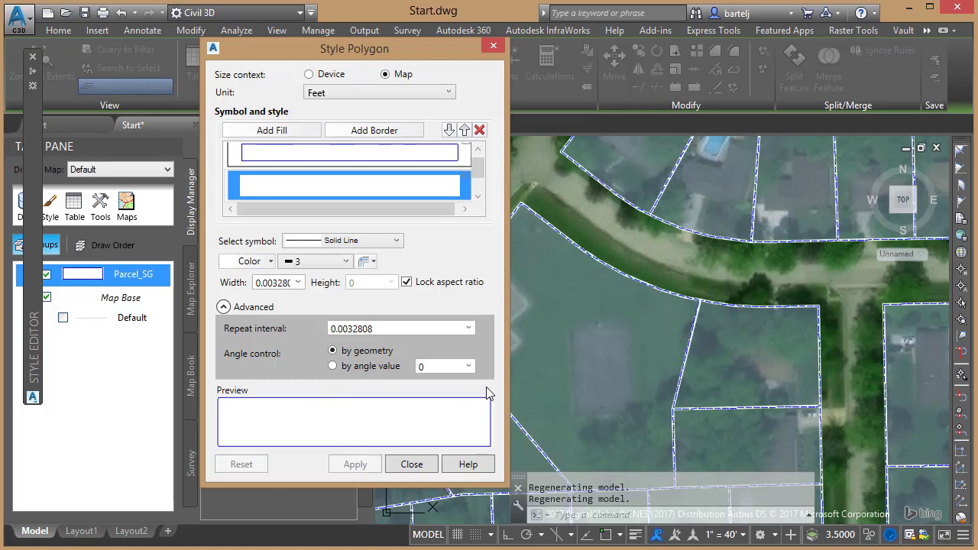
left_click(413, 463)
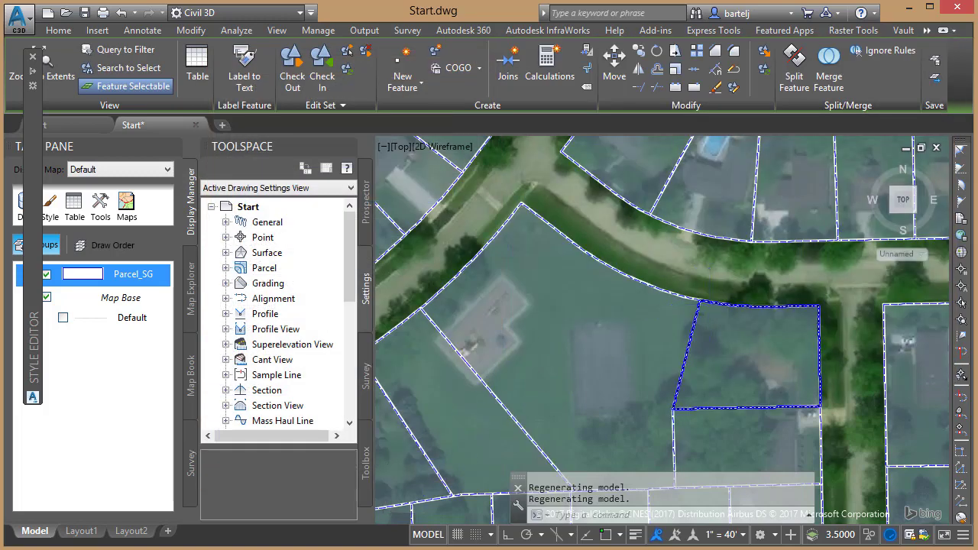
Step: Zoom and pan around the parcels, then open the Style Label dialog for the Parcel_SG feature label
scroll(707, 304, "up", 5)
scroll(707, 315, "up", 5)
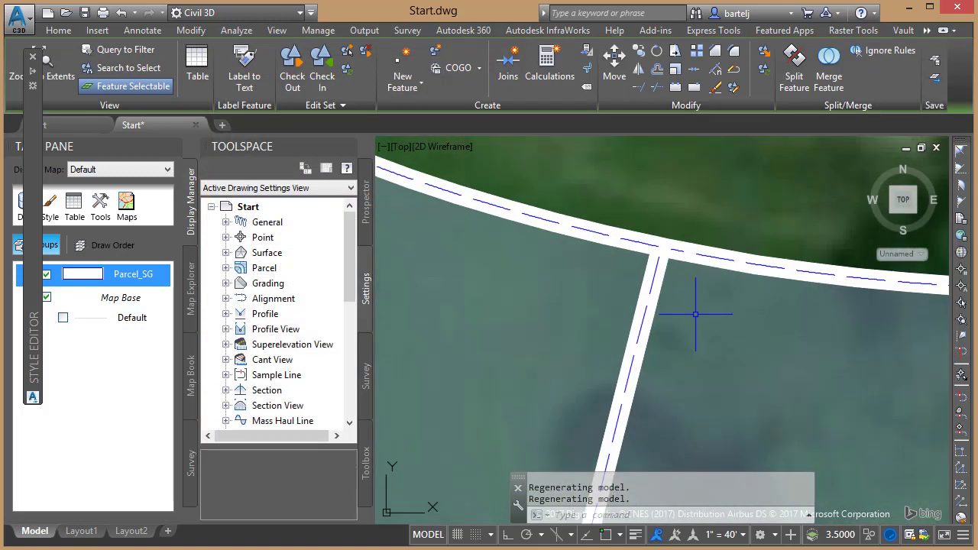
scroll(688, 306, "down", 6)
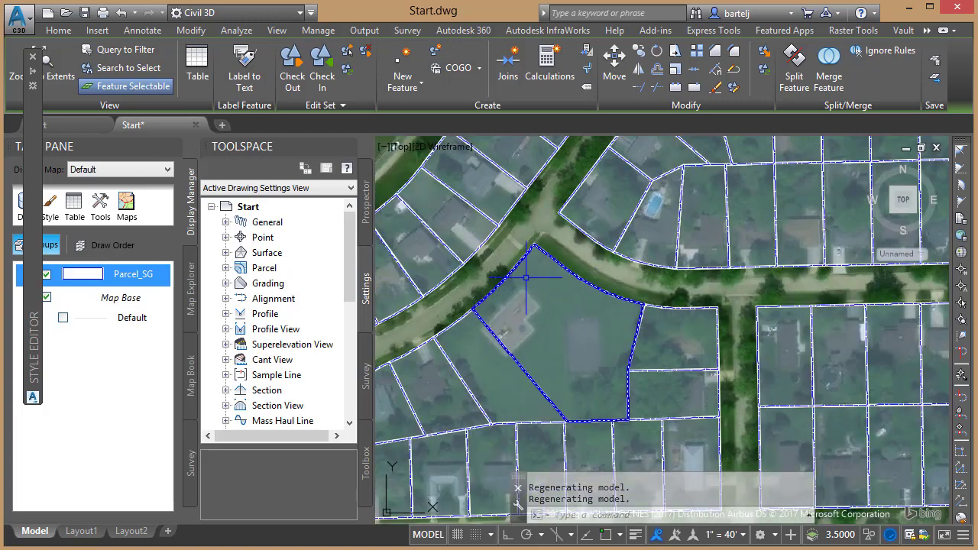
scroll(525, 273, "up", 2)
scroll(501, 276, "up", 5)
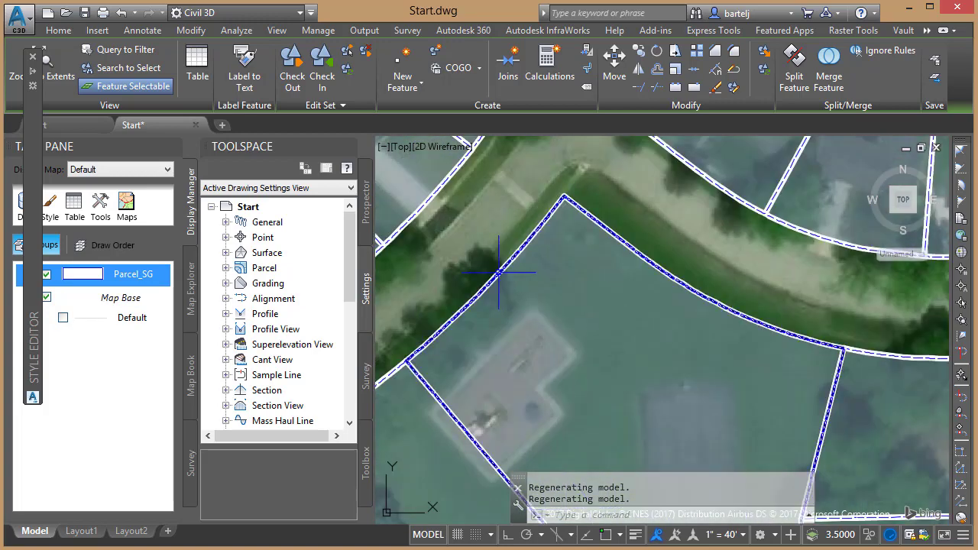
scroll(501, 280, "up", 4)
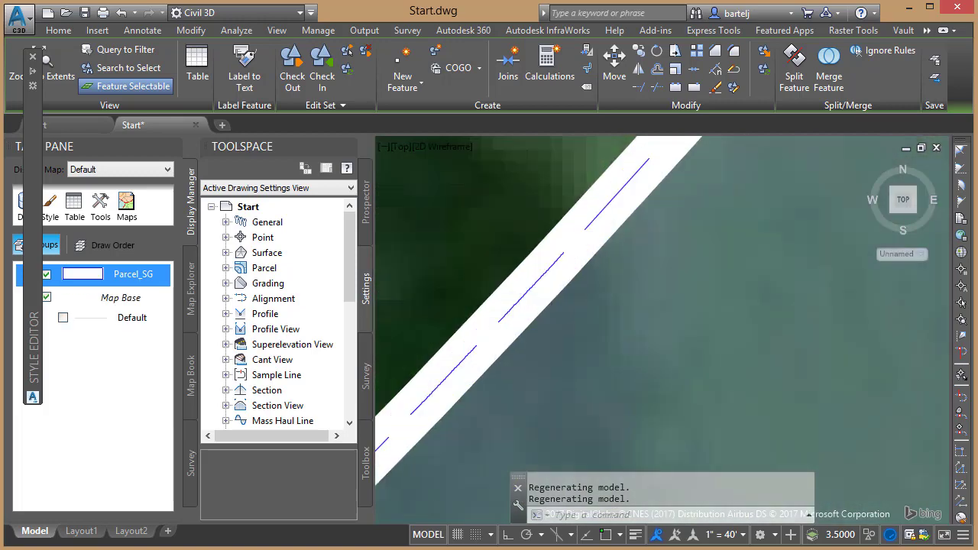
scroll(523, 296, "down", 8)
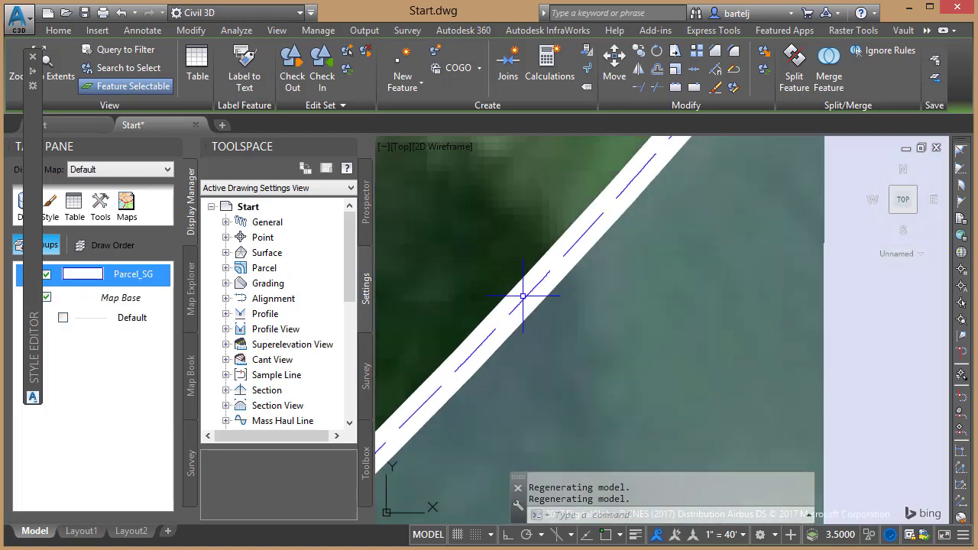
scroll(544, 308, "down", 3)
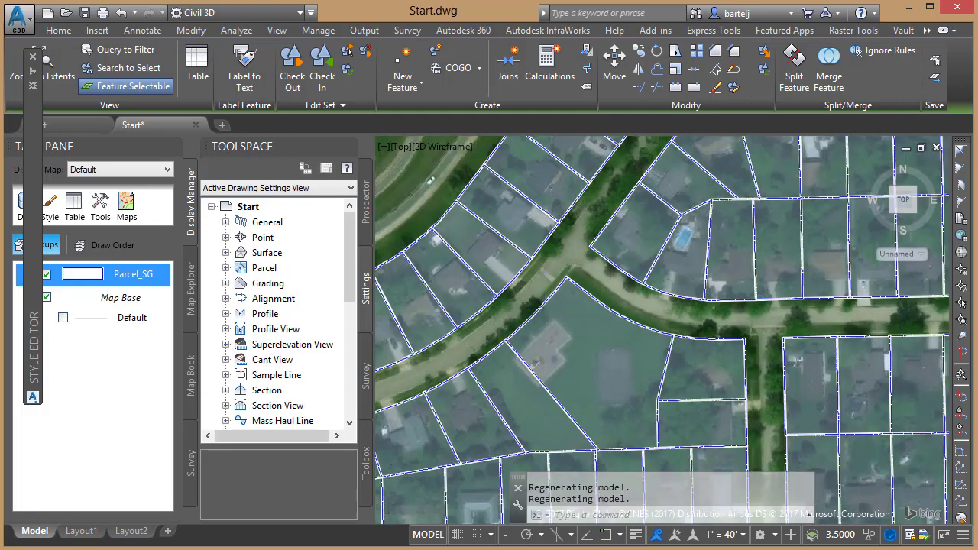
scroll(547, 311, "up", 1)
scroll(546, 312, "up", 5)
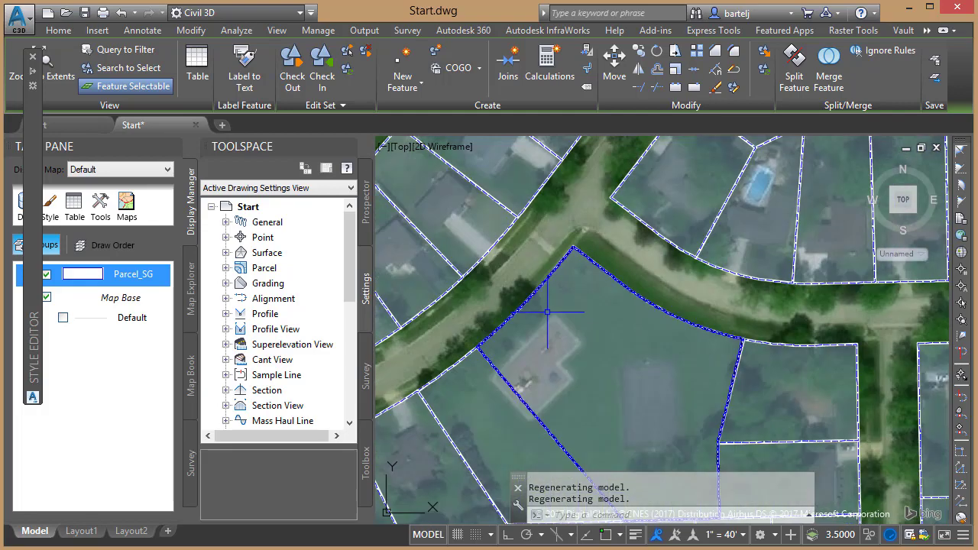
middle_click_drag(547, 313, 616, 324)
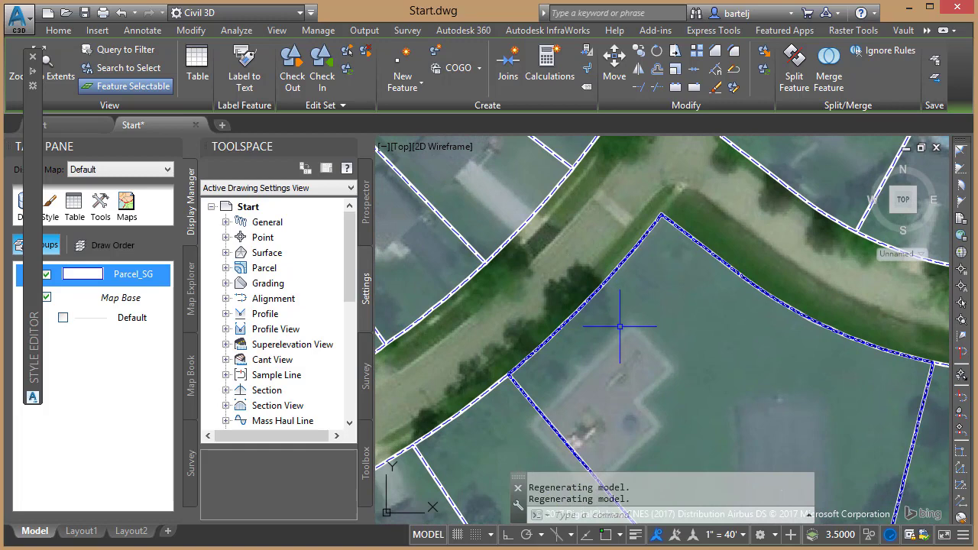
middle_click_drag(627, 324, 568, 283)
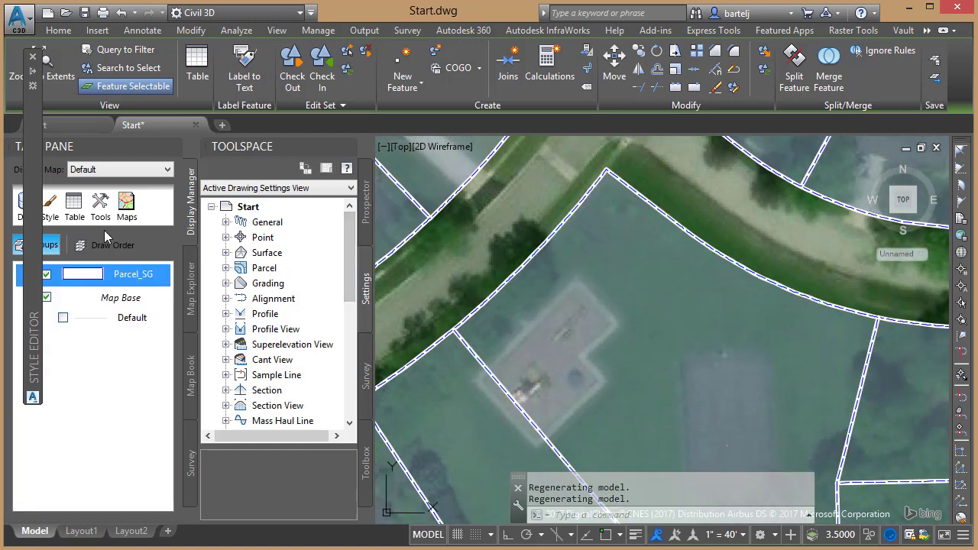
mouse_move(34, 229)
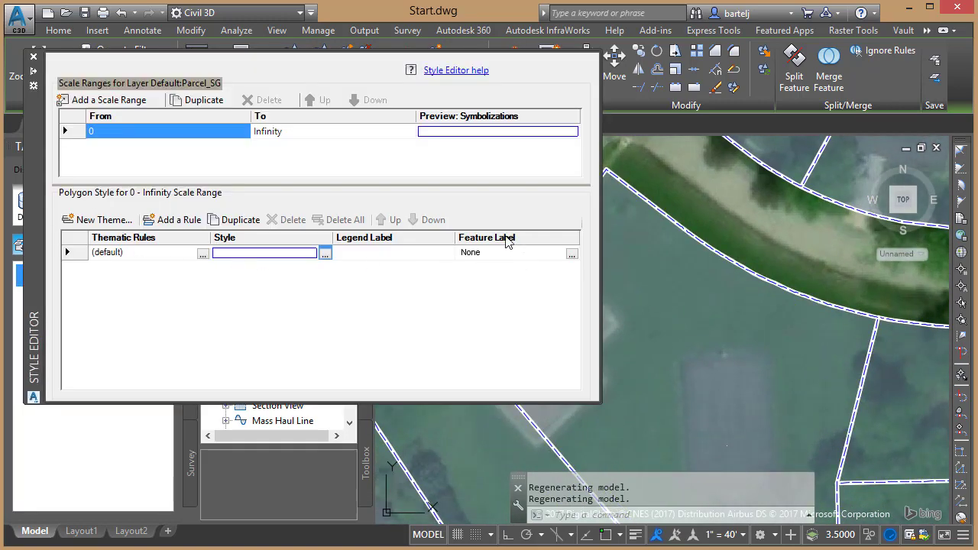
left_click(571, 255)
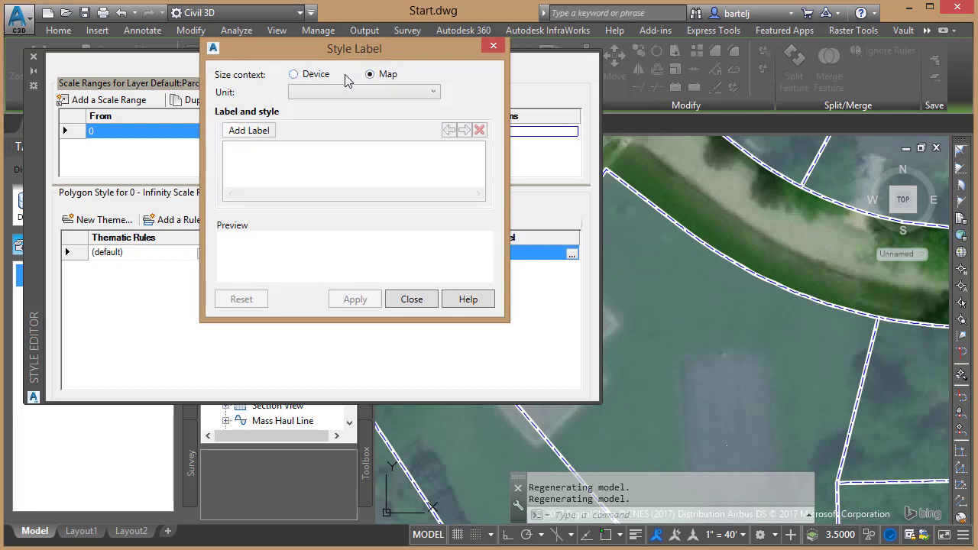
Step: Add a feet-based label showing each parcel's AREA in yellow text of size 4, and apply it
left_click(433, 93)
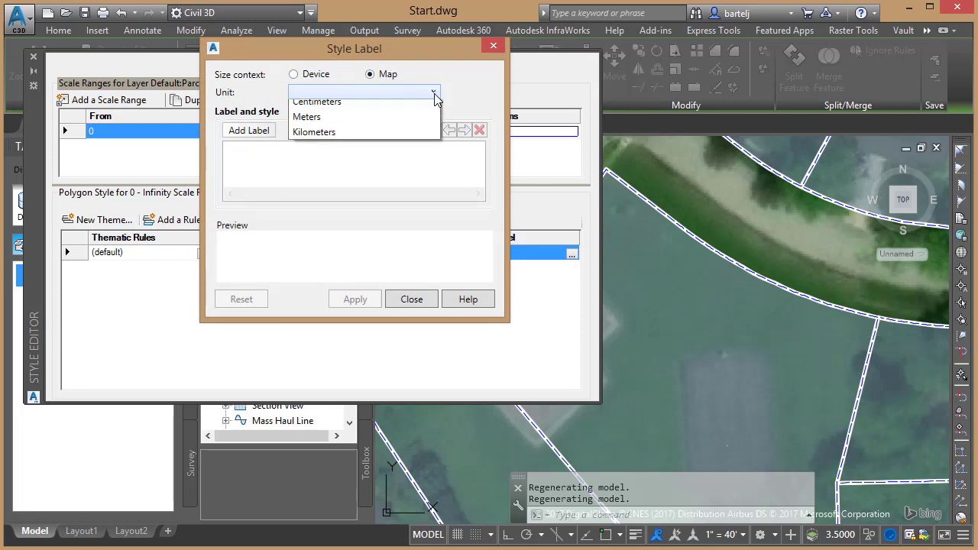
left_click(329, 120)
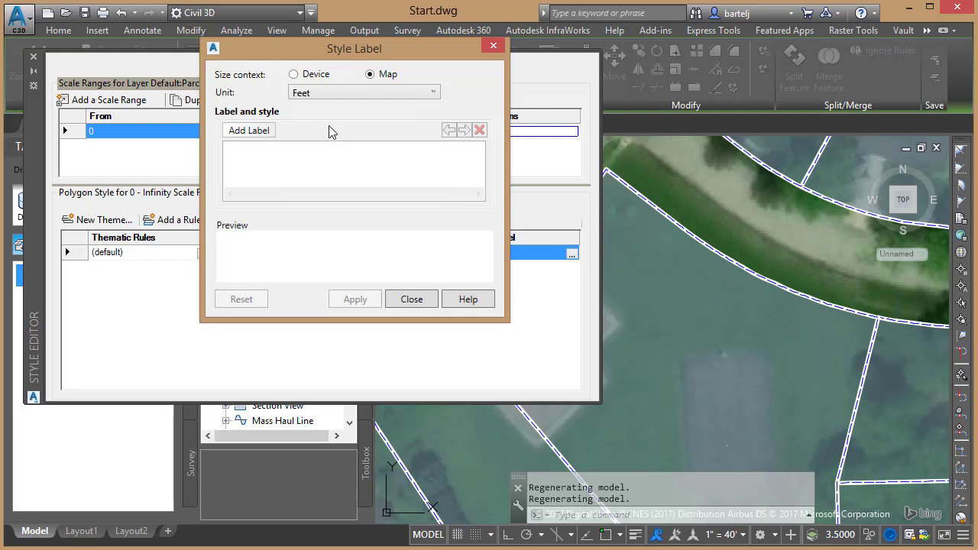
left_click(267, 131)
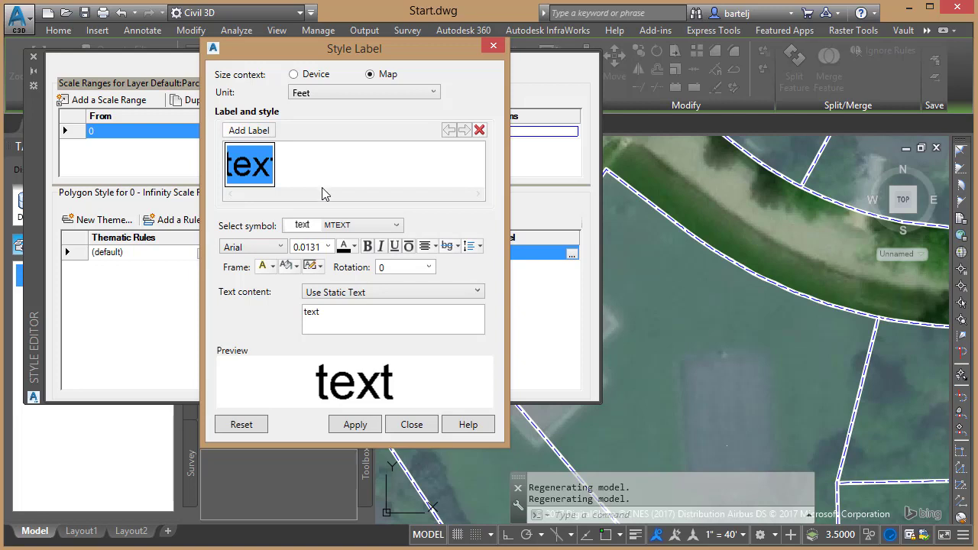
left_click(478, 293)
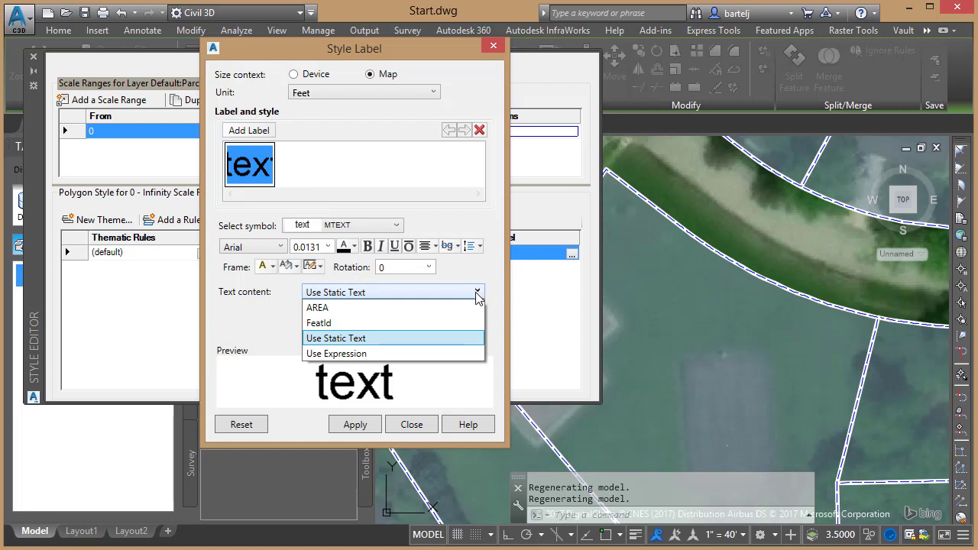
left_click(419, 310)
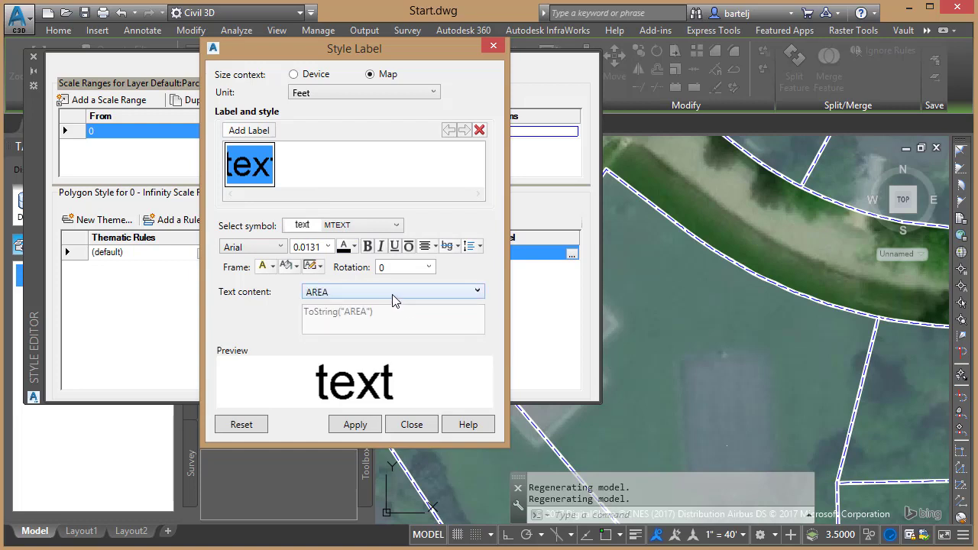
double_click(313, 244)
type("4")
left_click(355, 249)
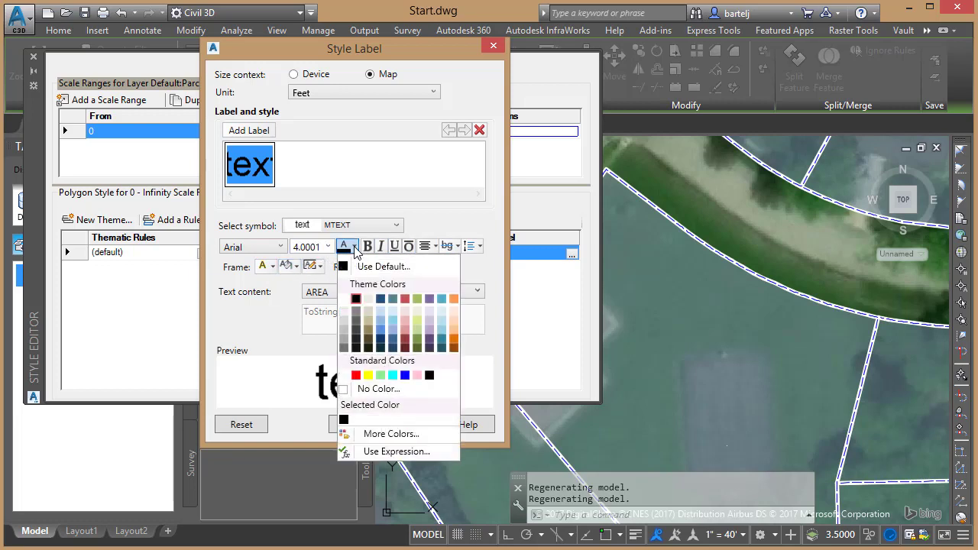
left_click(370, 375)
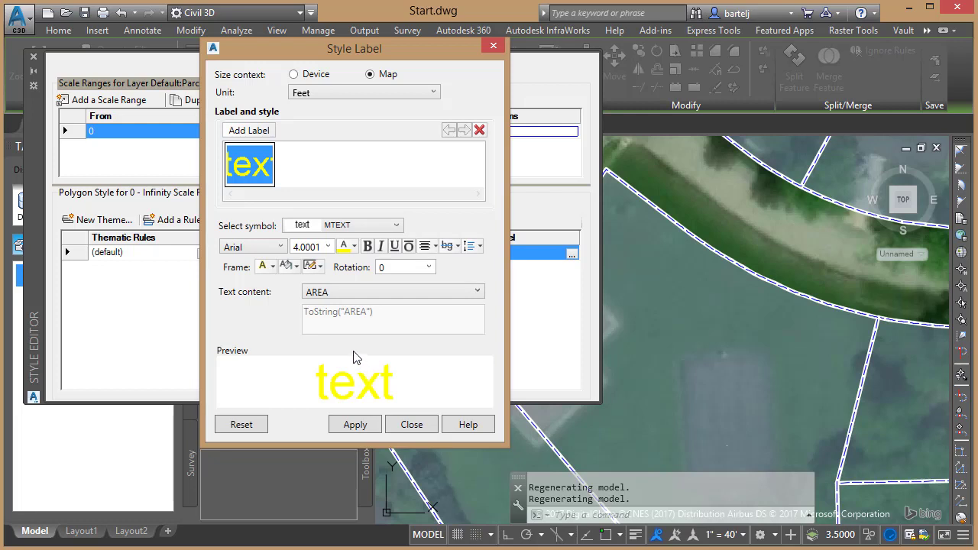
left_click(356, 425)
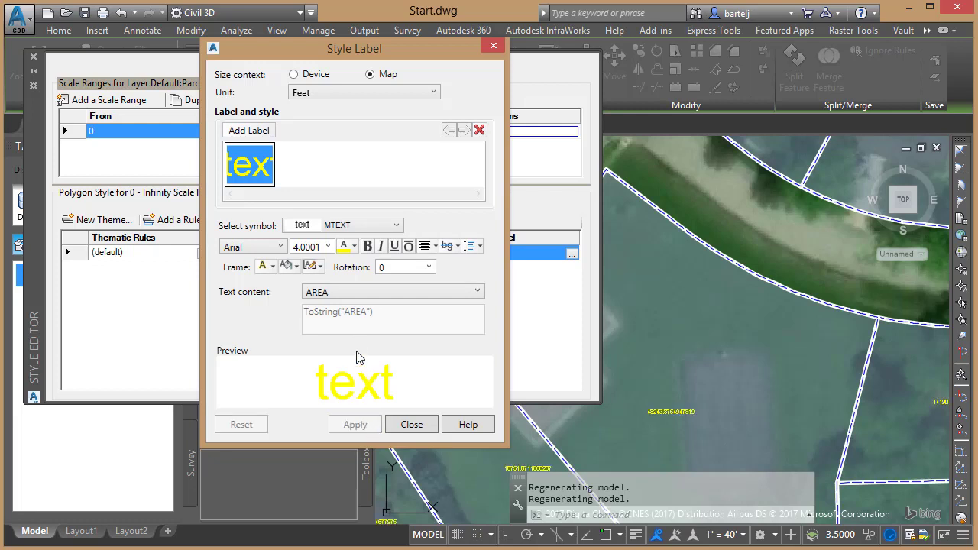
left_click(410, 424)
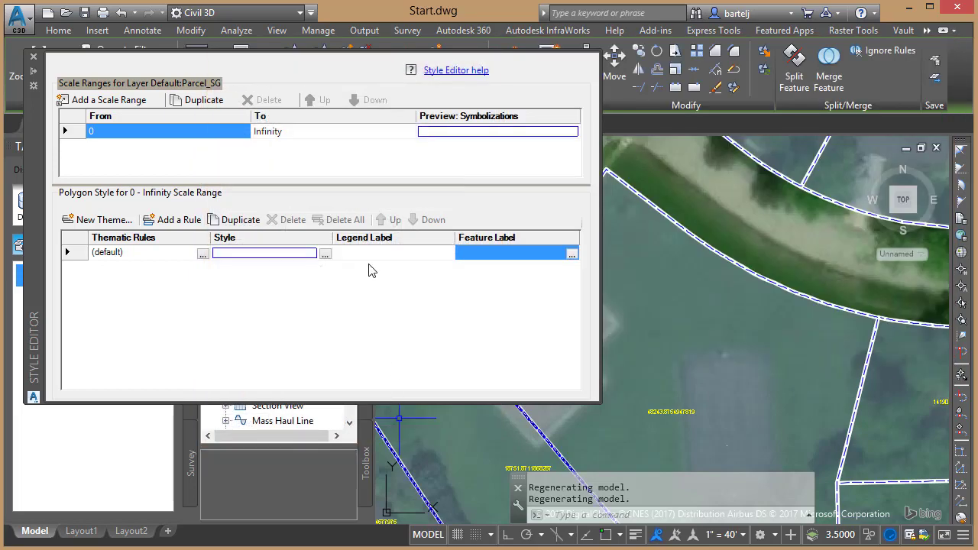
Step: Close the Style Editor and pan the aerial map to view the labelled parcels
left_click(33, 56)
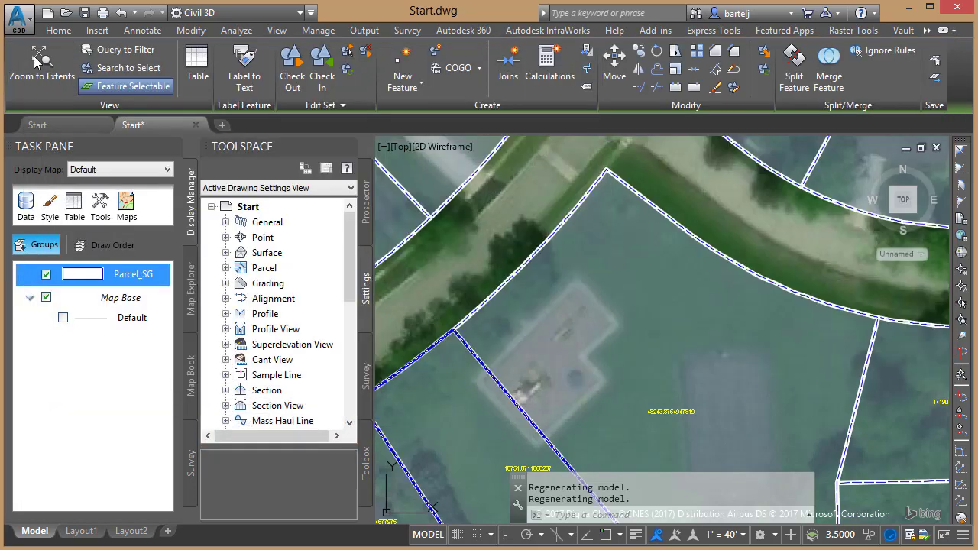
scroll(563, 266, "down", 2)
scroll(547, 363, "up", 2)
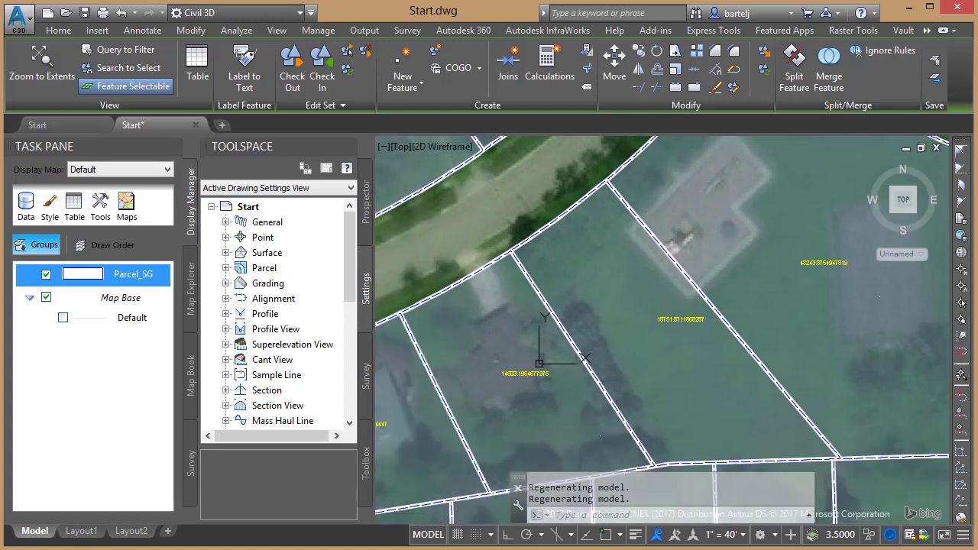
scroll(517, 393, "up", 4)
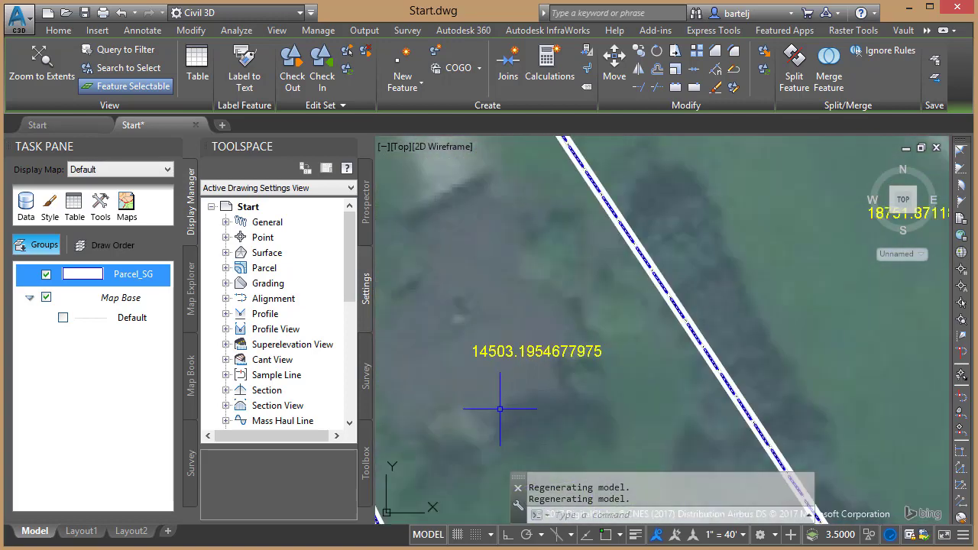
middle_click_drag(517, 393, 786, 251)
middle_click_drag(502, 335, 627, 314)
Step: Pan to parcel 14503 and the parcels above the curved road, then check the Parcel_SG layer's data source
scroll(628, 314, "down", 3)
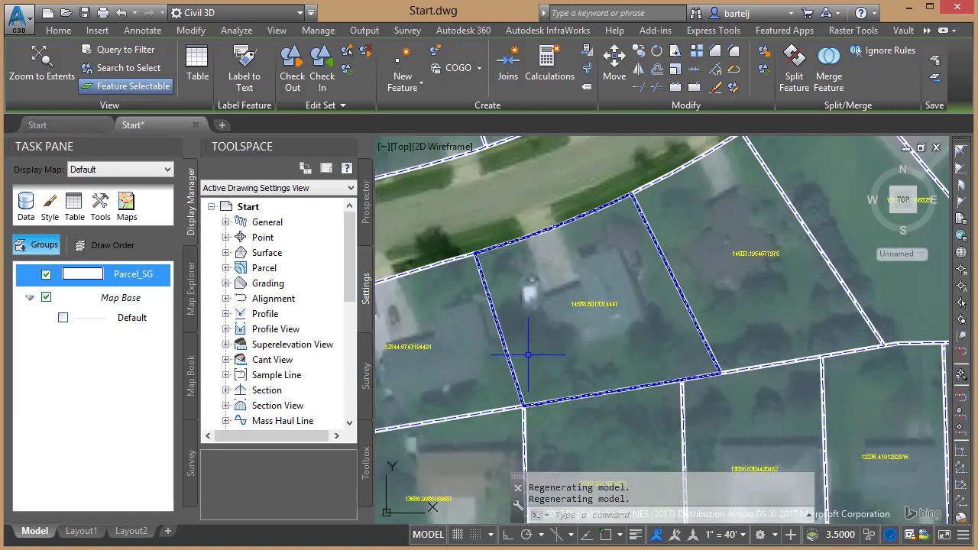
middle_click_drag(517, 349, 486, 246)
middle_click_drag(531, 201, 537, 348)
middle_click_drag(607, 227, 649, 420)
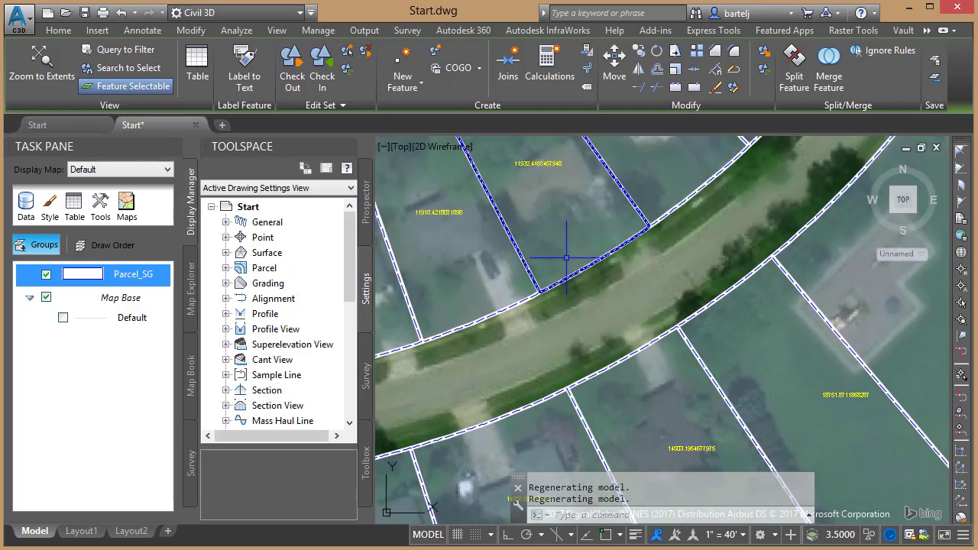
middle_click_drag(546, 339, 662, 446)
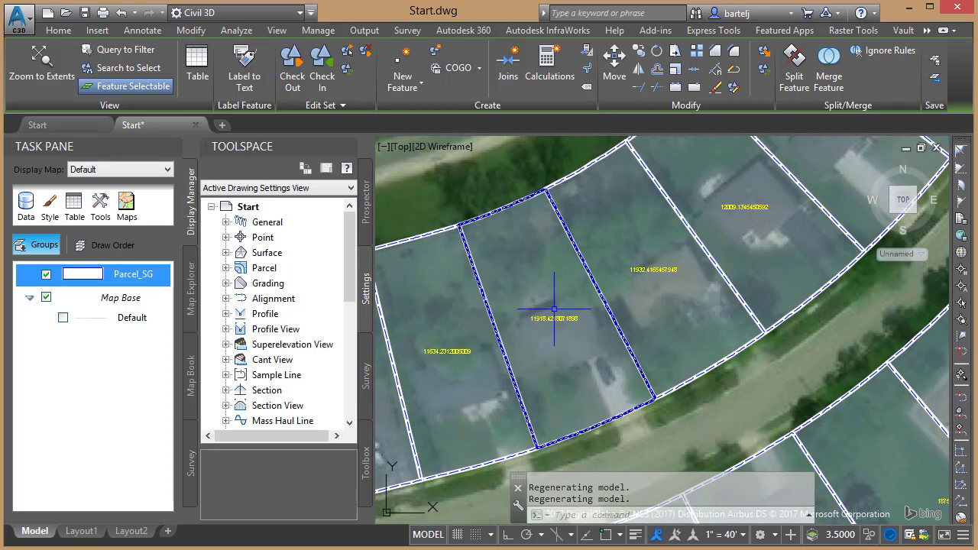
scroll(548, 317, "up", 3)
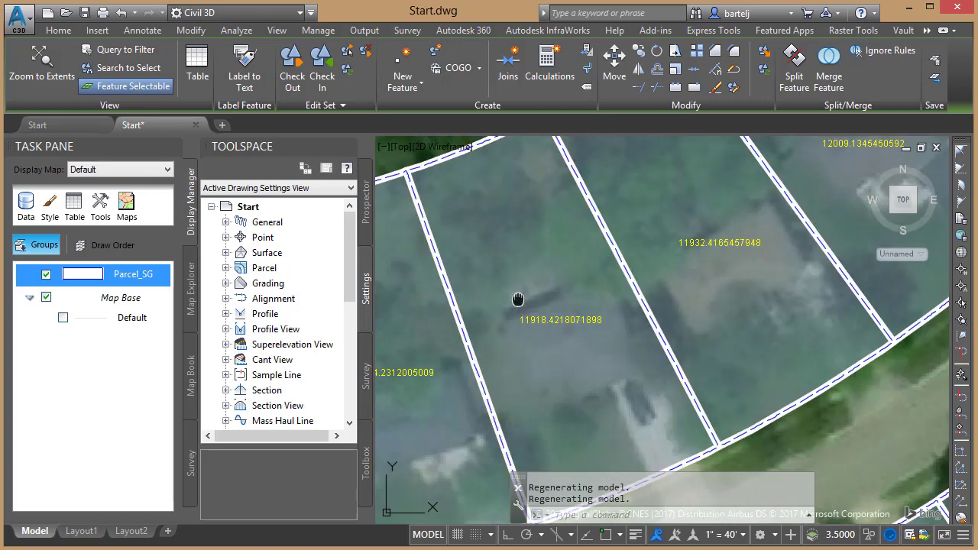
middle_click_drag(516, 301, 526, 332)
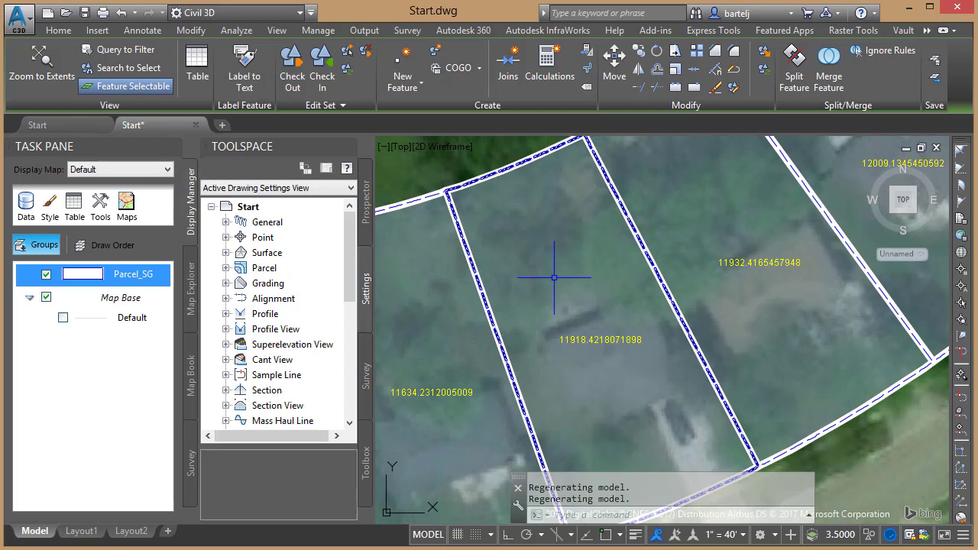
mouse_move(554, 278)
mouse_move(492, 314)
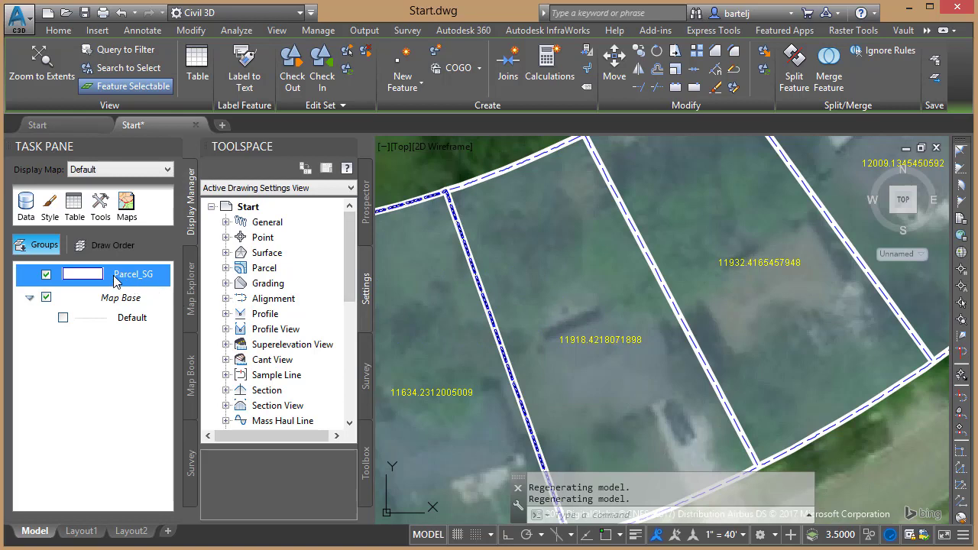
mouse_move(114, 281)
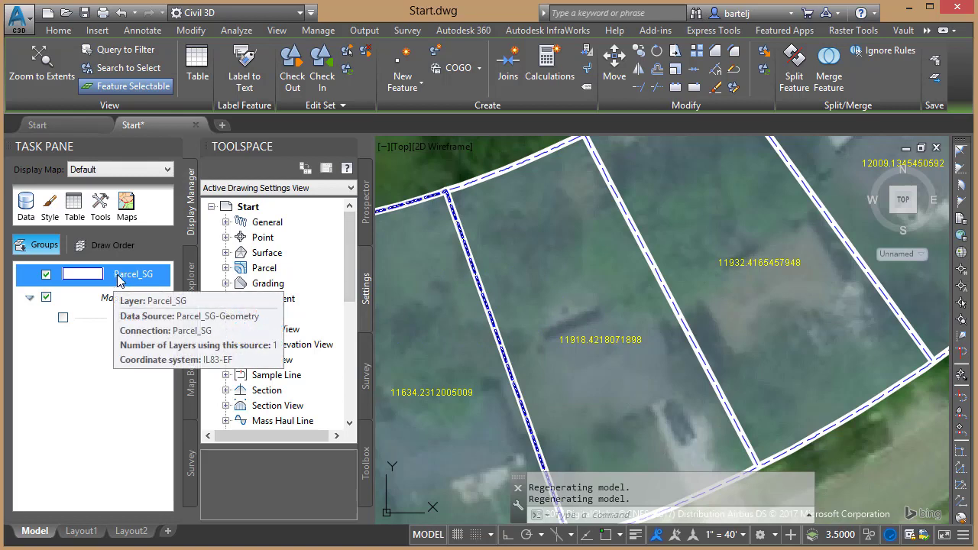
Step: Save the Parcel_SG layer as the layer file TuesdayParcels in the Tuesday folder
right_click(119, 281)
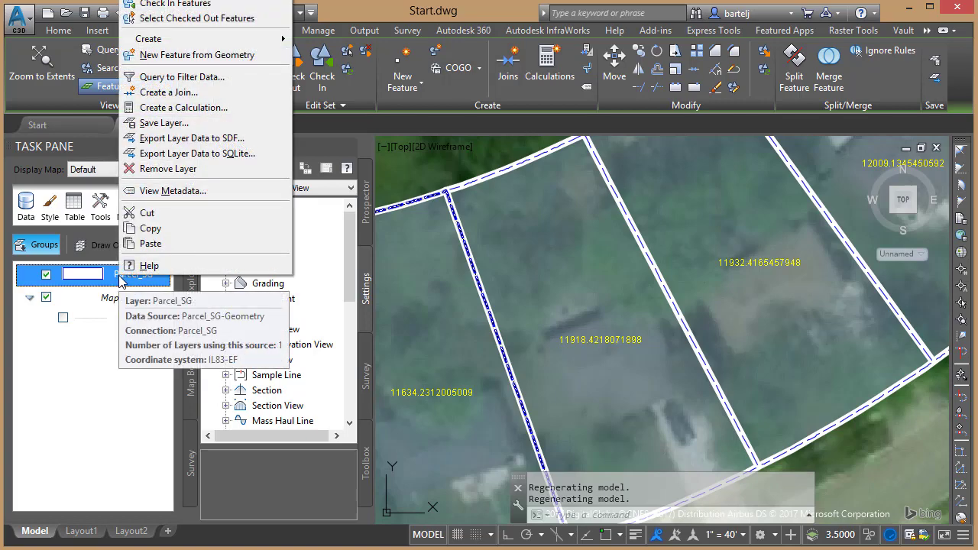
left_click(188, 124)
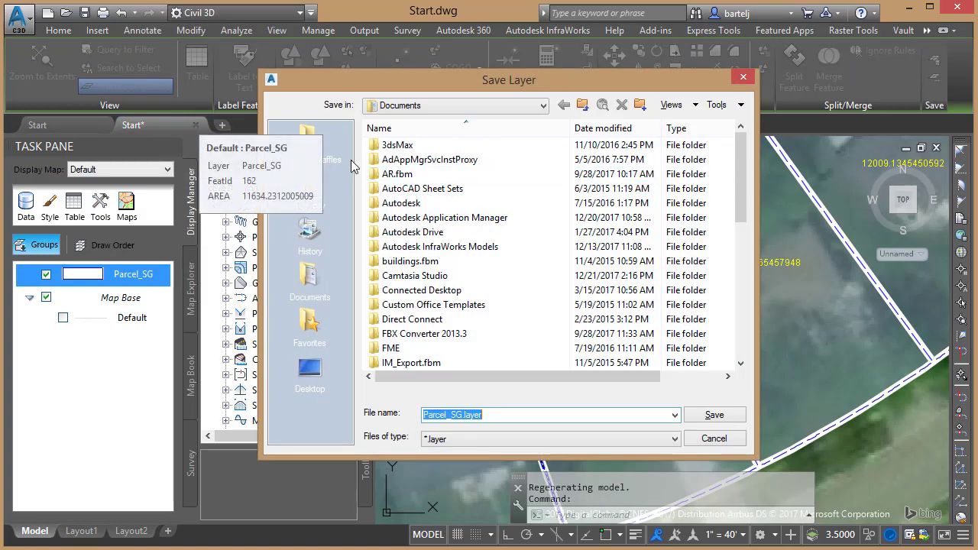
left_click_drag(339, 85, 406, 89)
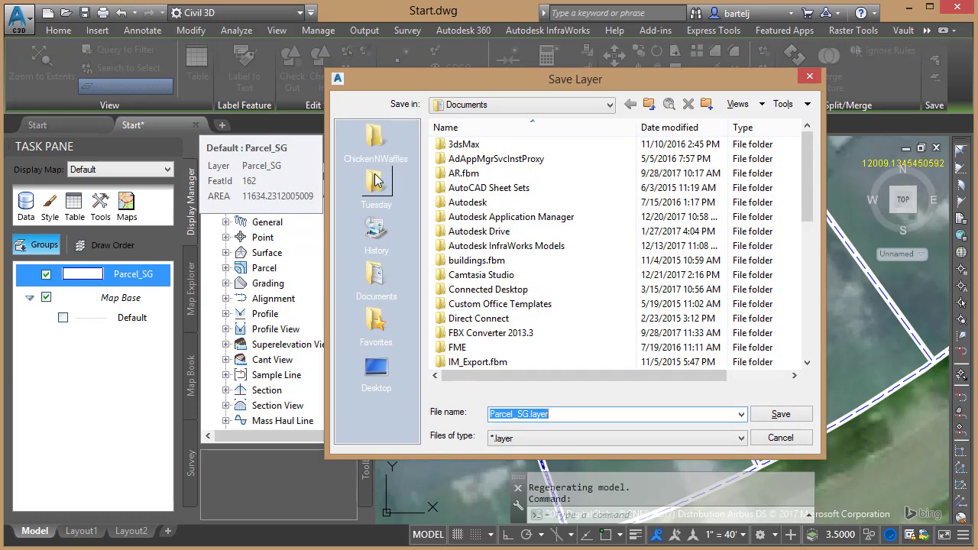
left_click(379, 183)
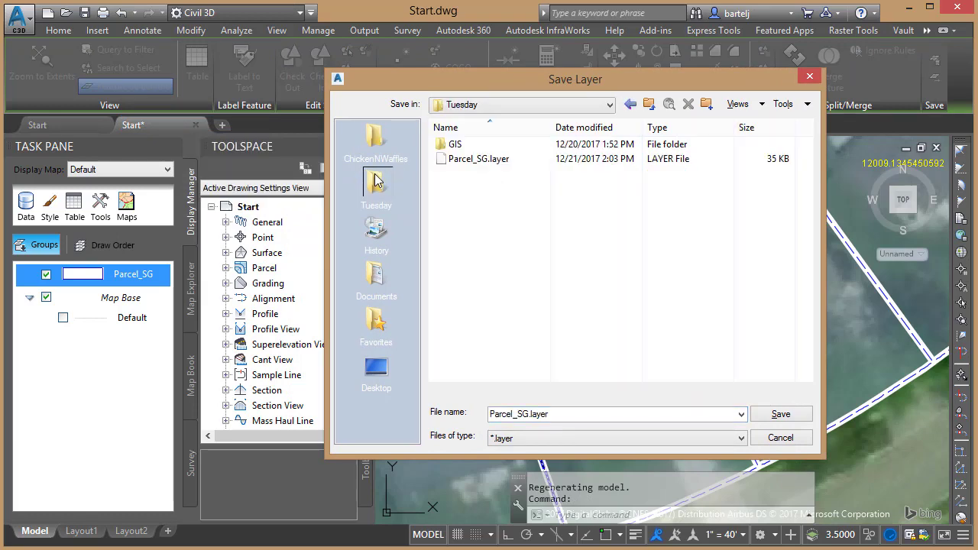
double_click(553, 414)
type("TuesdayParcels")
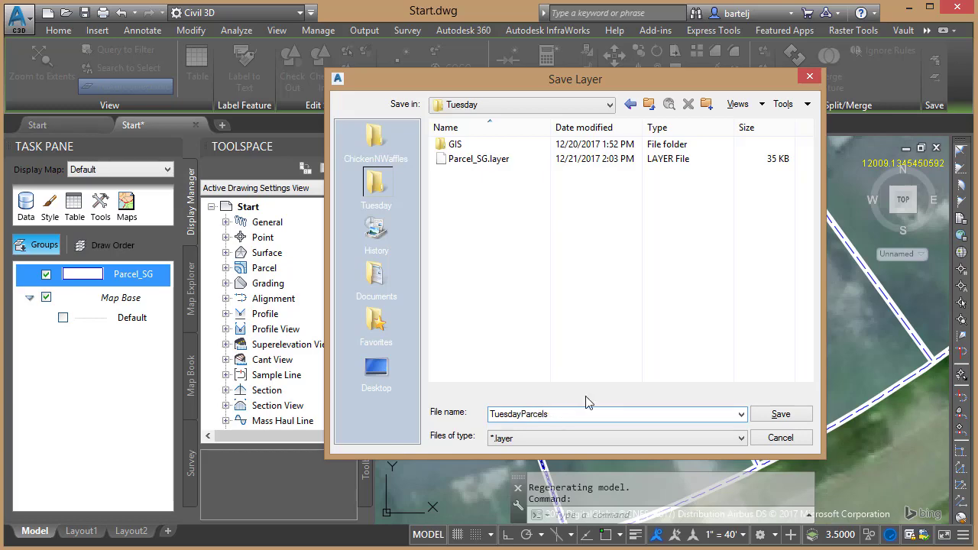
left_click(769, 417)
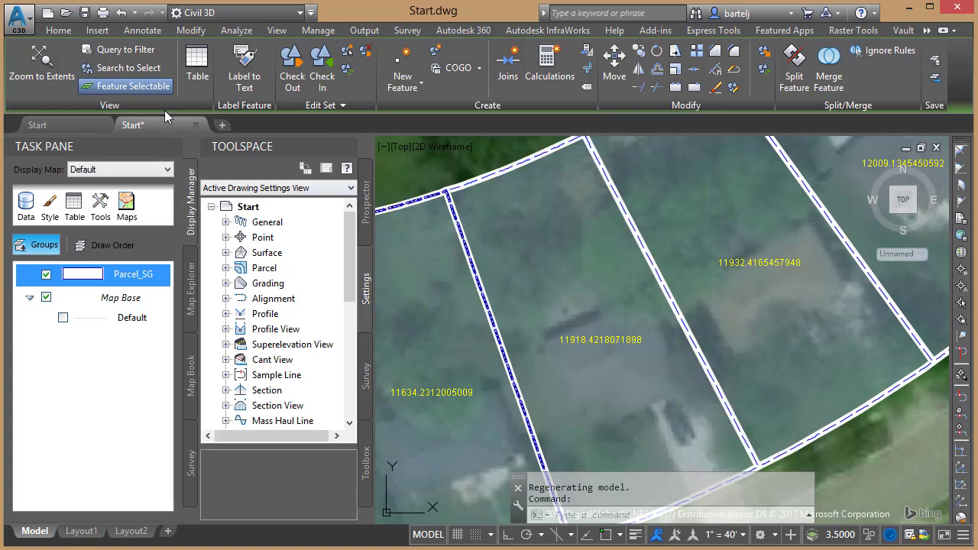
Step: Close Start.dwg without saving, reopen it, and close the Task Pane to view the imagery
left_click(18, 16)
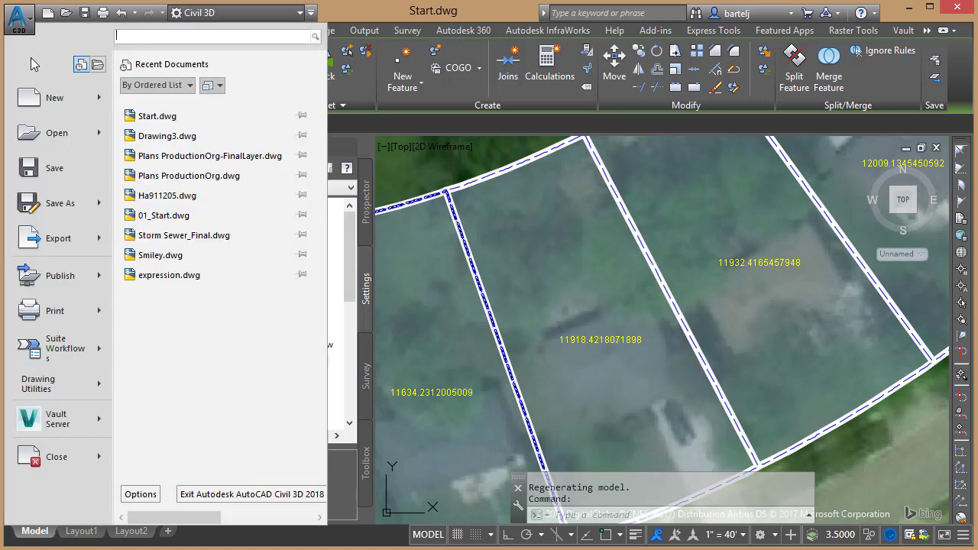
left_click(57, 457)
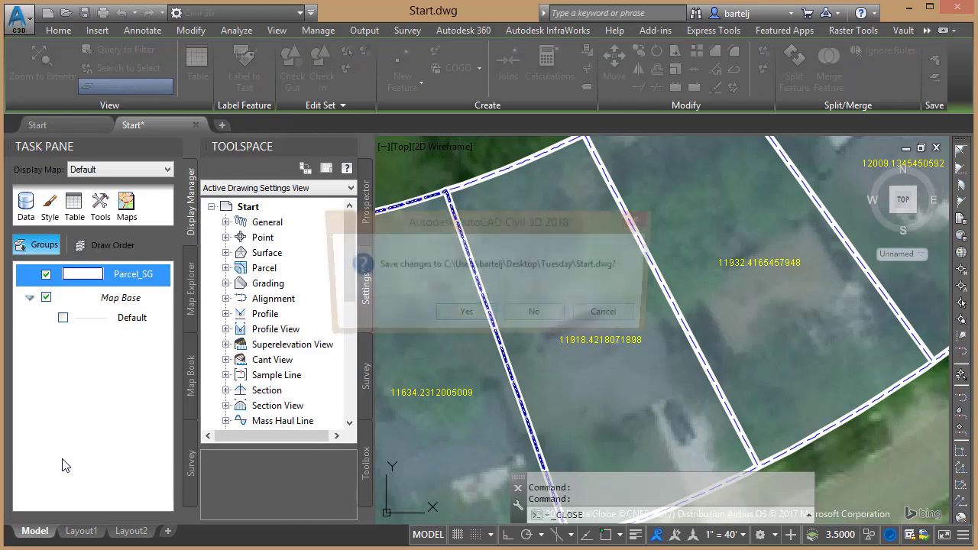
left_click(535, 317)
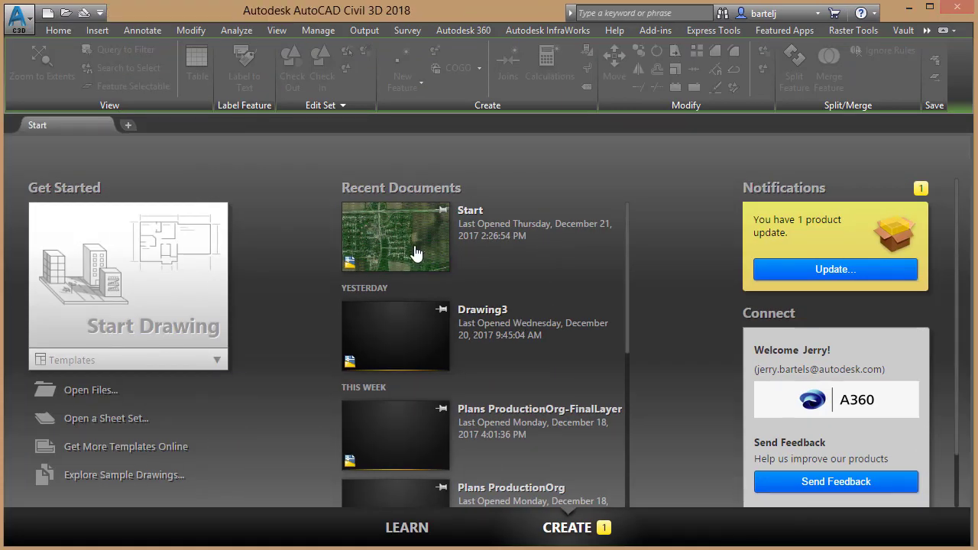
left_click(416, 253)
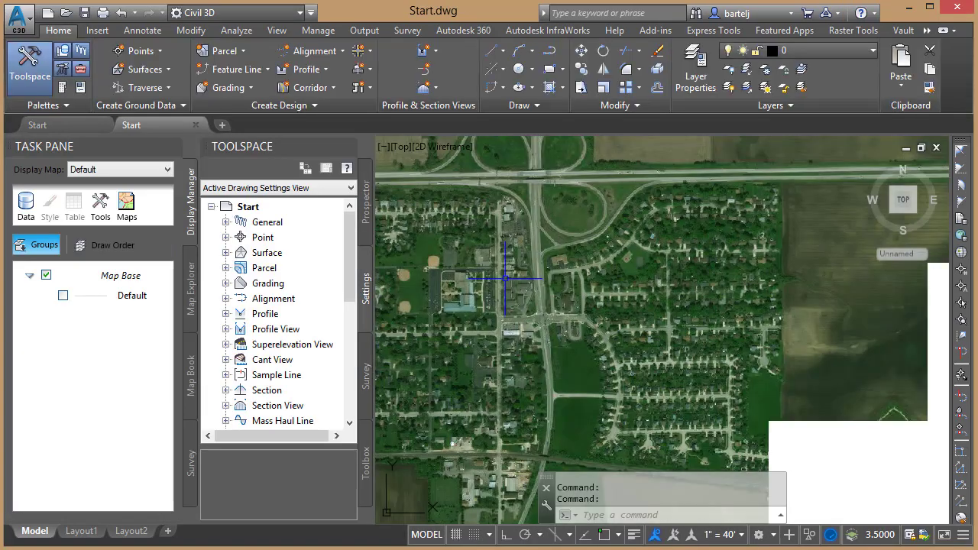
left_click(173, 147)
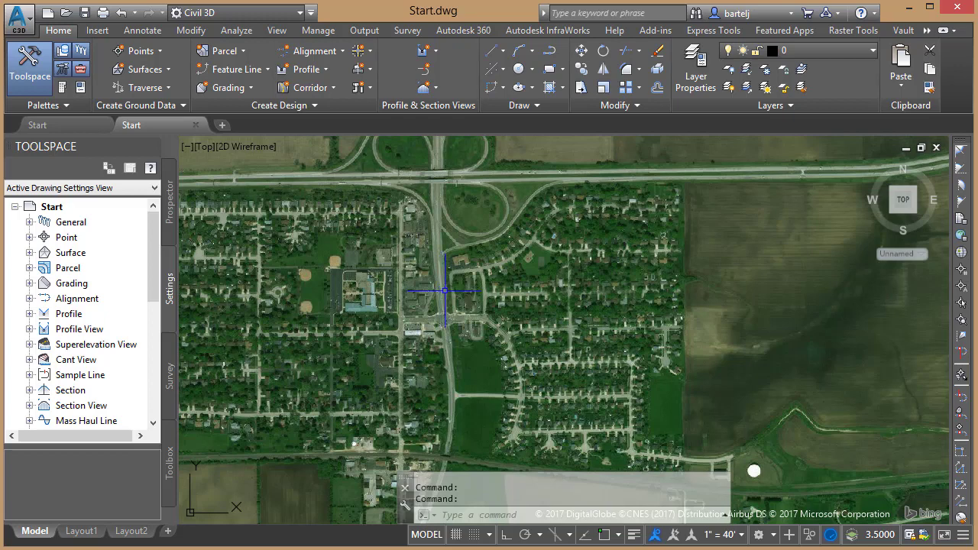
middle_click_drag(488, 310, 445, 308)
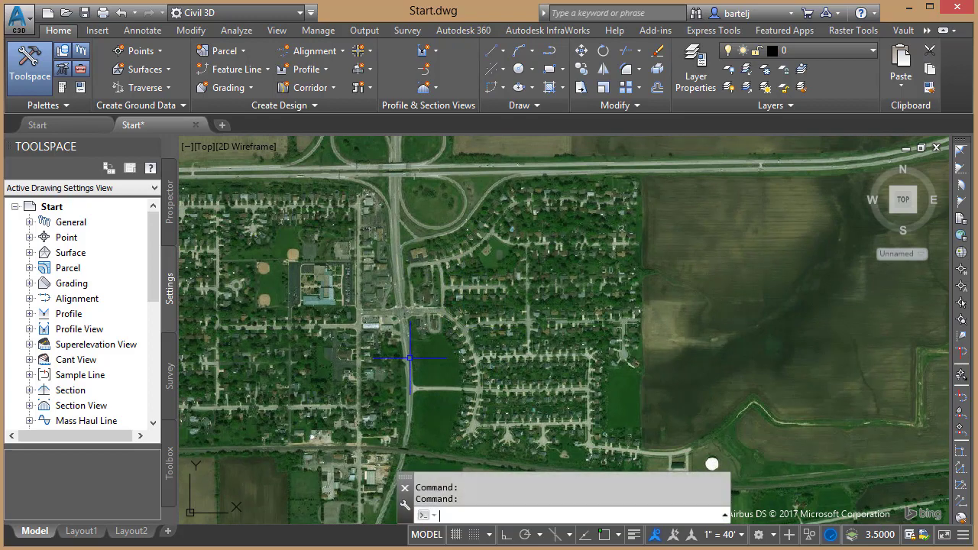
Step: Drag TuesdayParcels.layer from the Desktop's Tuesday folder onto the Civil 3D drawing
key("super+e")
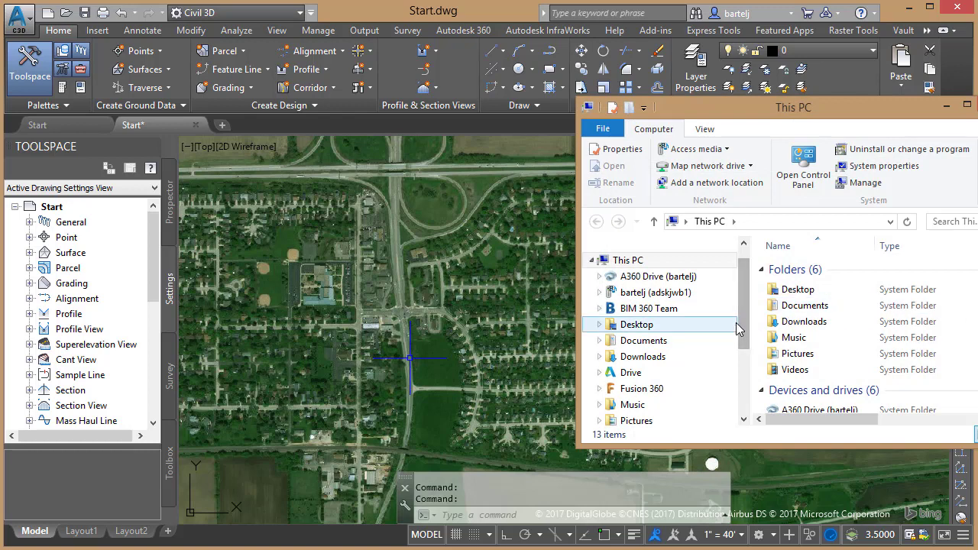
left_click(694, 326)
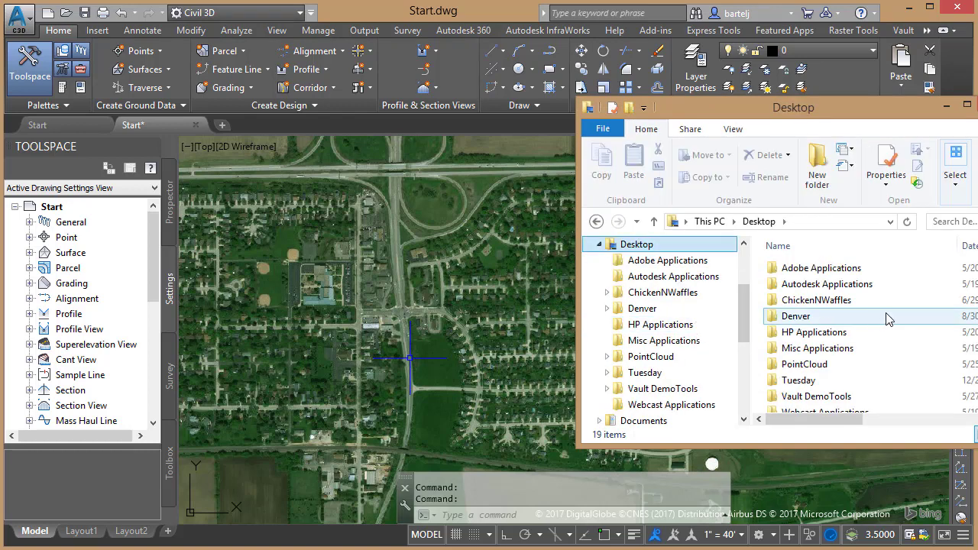
double_click(798, 379)
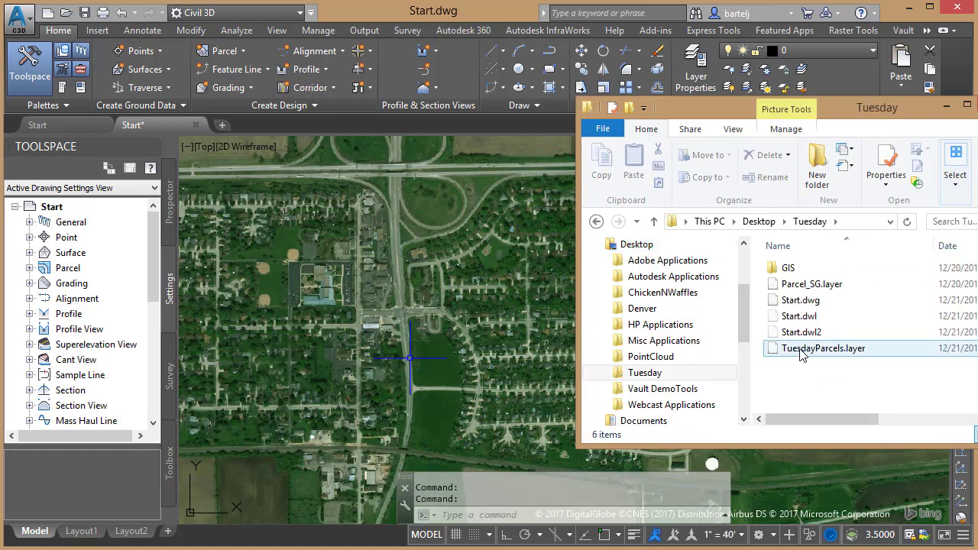
mouse_move(806, 352)
left_mouse_down()
mouse_move(665, 325)
mouse_move(437, 304)
left_mouse_up()
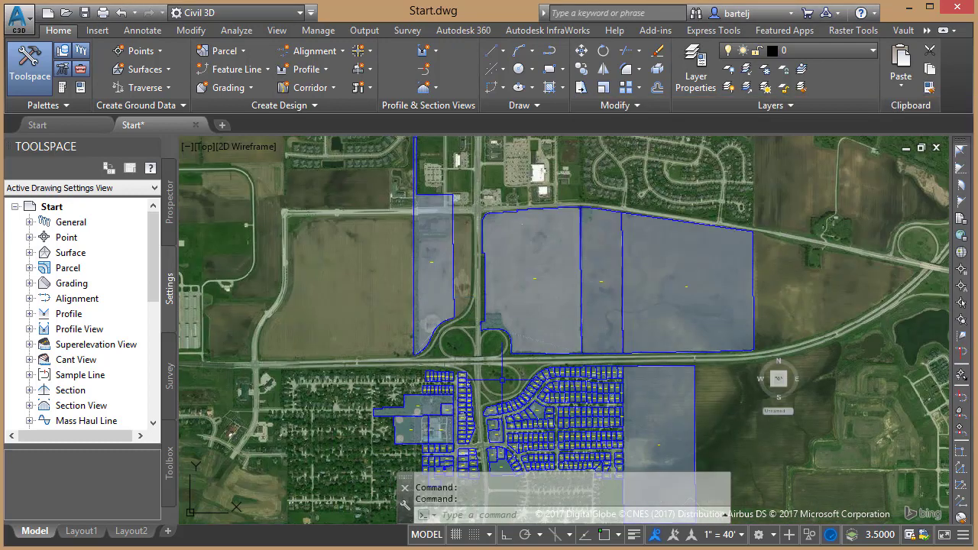
middle_click_drag(504, 386, 457, 271)
scroll(470, 281, "up", 10)
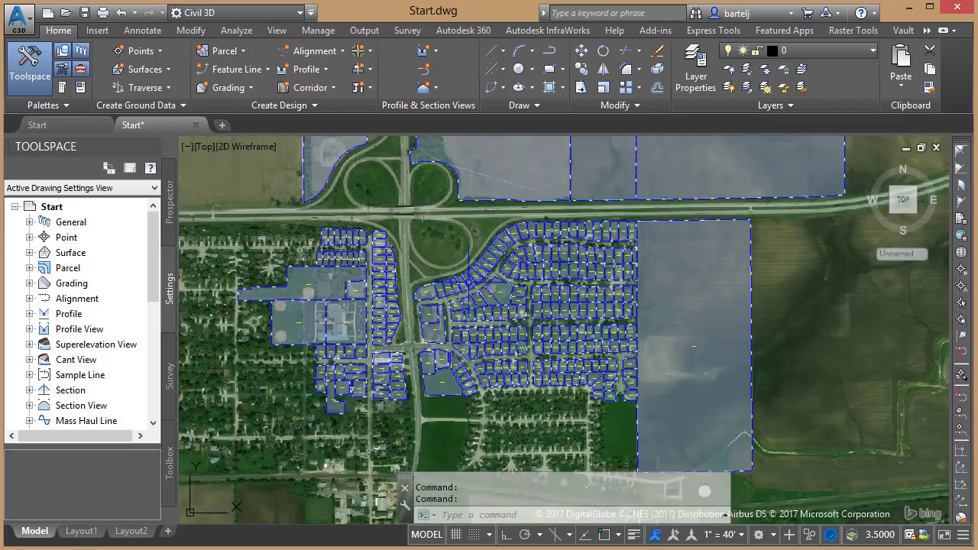
scroll(491, 276, "up", 4)
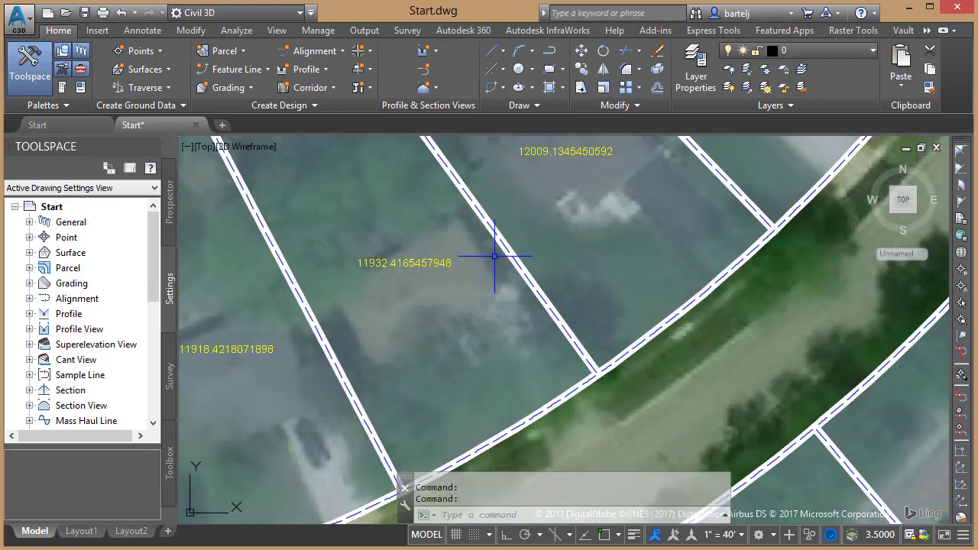
scroll(463, 243, "up", 2)
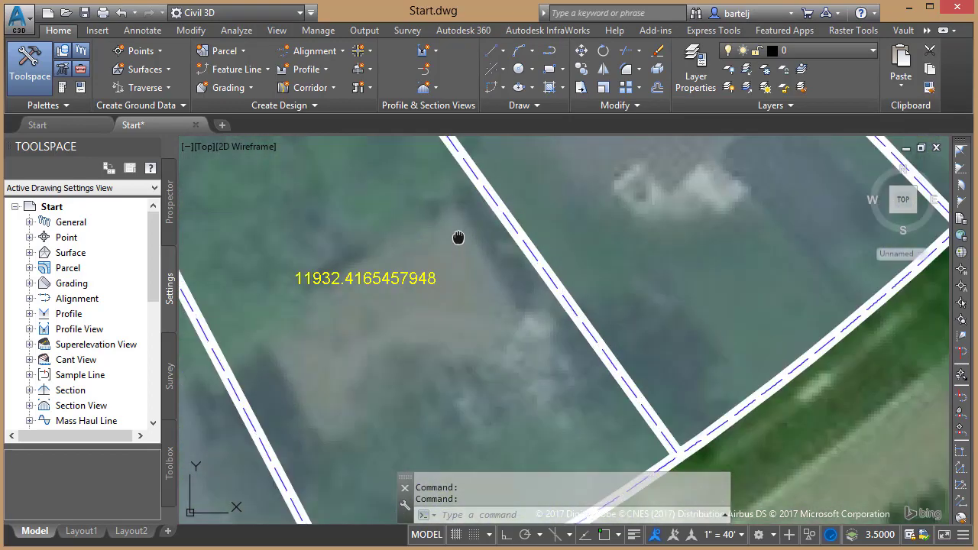
middle_click_drag(459, 236, 612, 367)
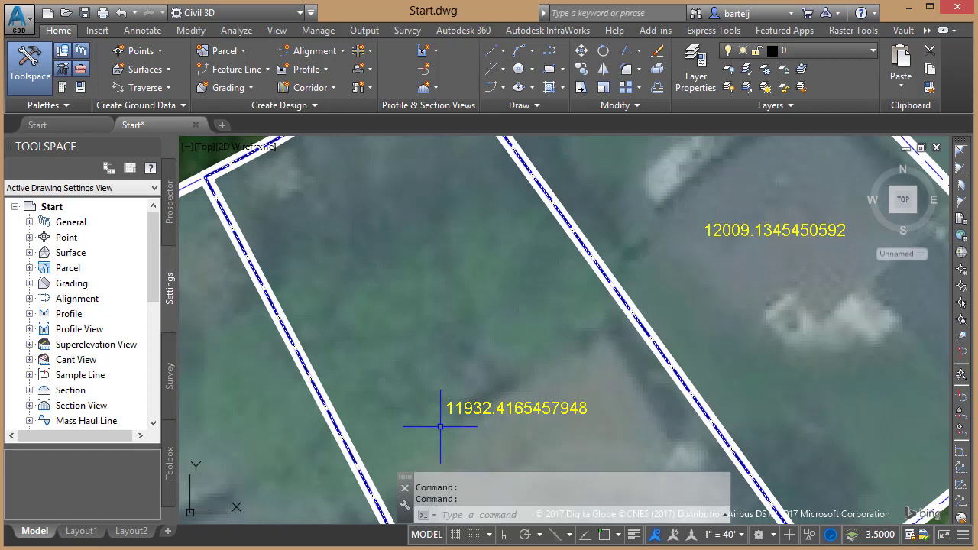
mouse_move(441, 426)
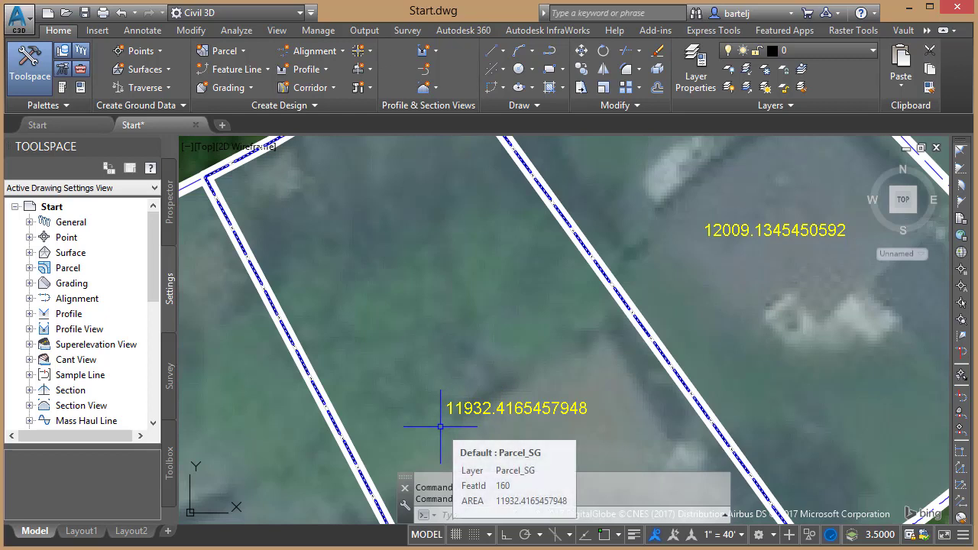
scroll(438, 424, "down", 3)
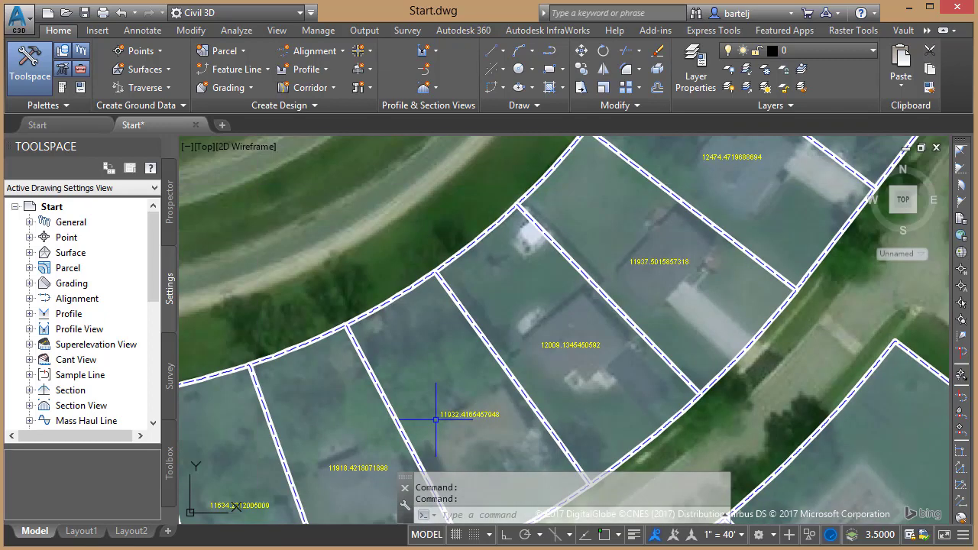
middle_click_drag(436, 419, 391, 271)
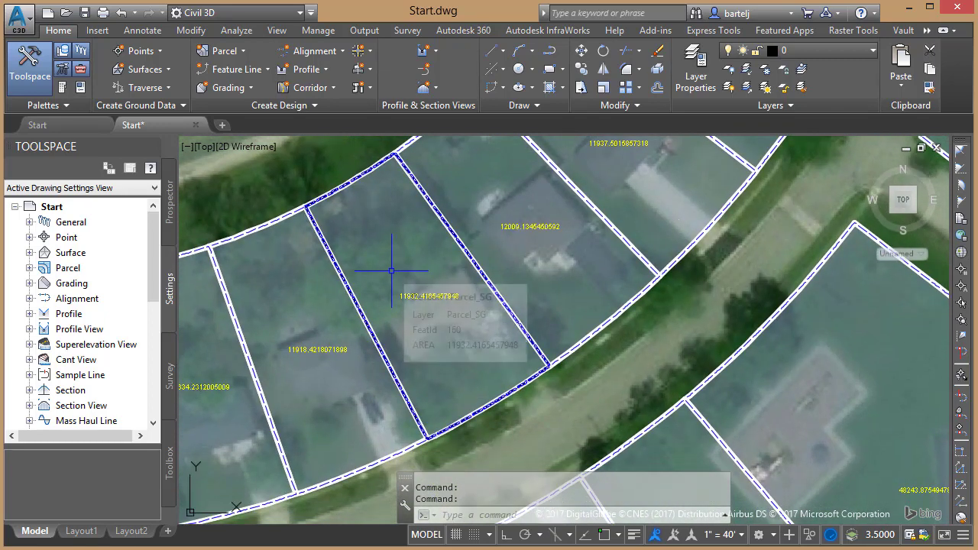